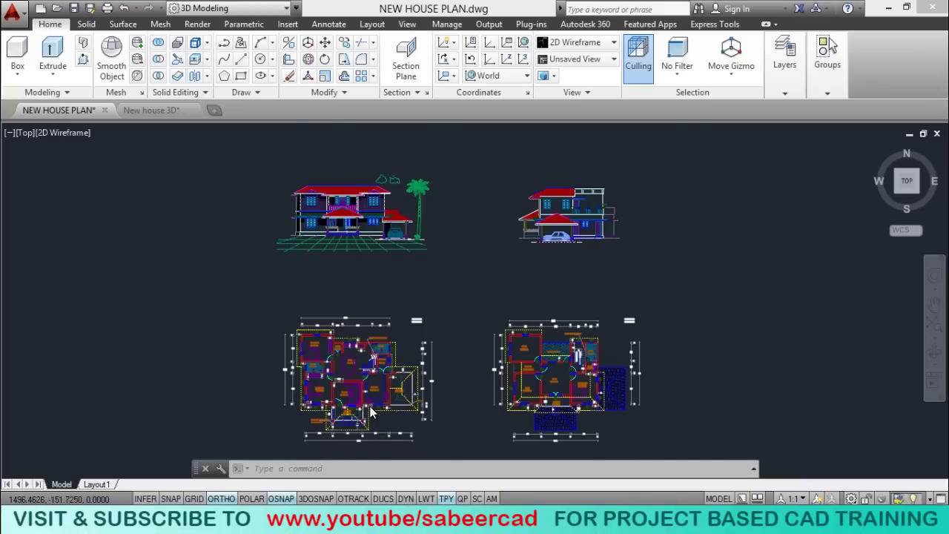
# Examine the floor plans and the front elevation in the NEW HOUSE PLAN drawing.
pyautogui.scroll(1, 360, 401)
pyautogui.scroll(-1, 349, 385)
pyautogui.scroll(5, 350, 381)
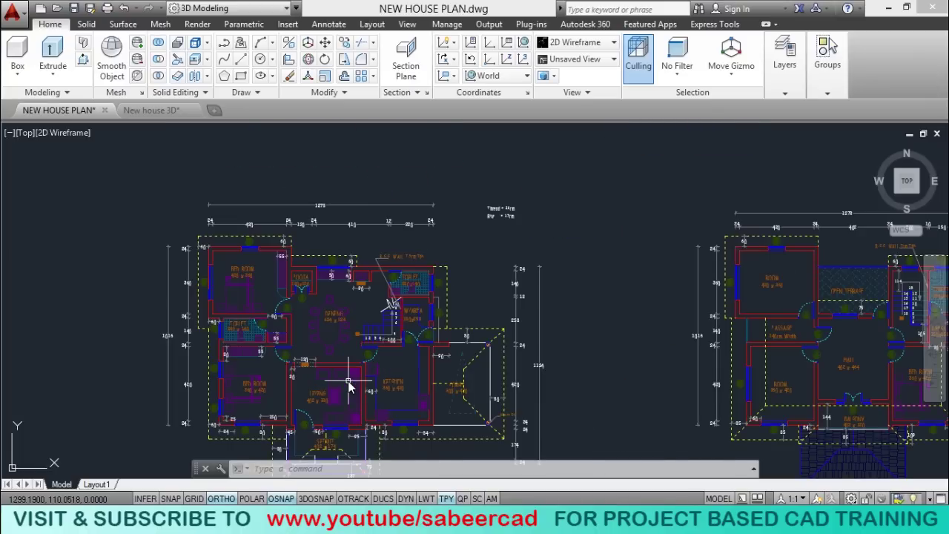
pyautogui.scroll(-5, 349, 381)
pyautogui.scroll(3, 325, 170)
pyautogui.scroll(1, 354, 262)
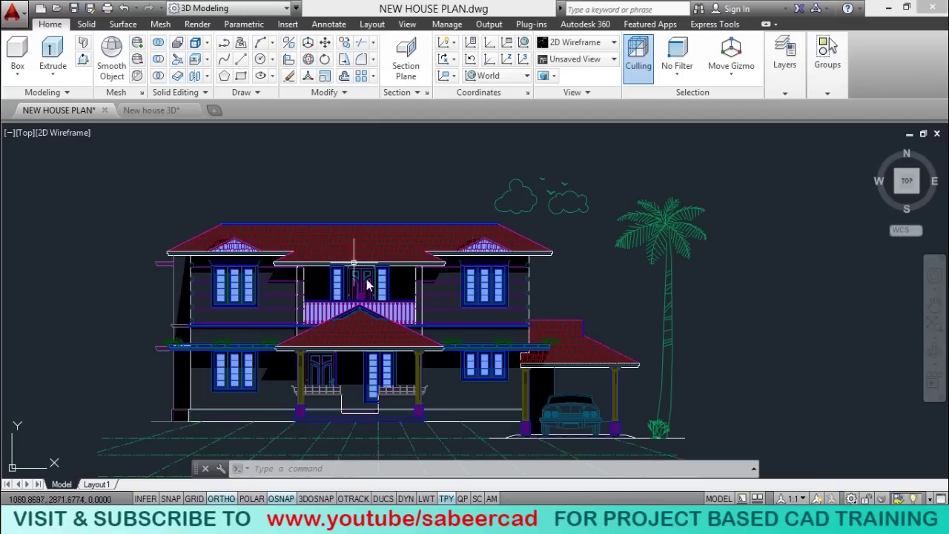
pyautogui.scroll(1, 377, 252)
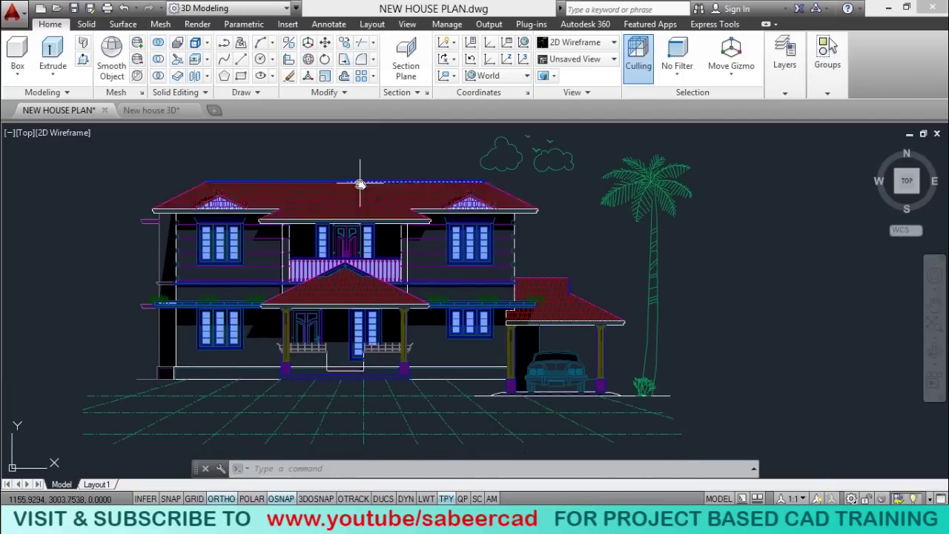
pyautogui.scroll(-5, 361, 187)
pyautogui.scroll(2, 395, 358)
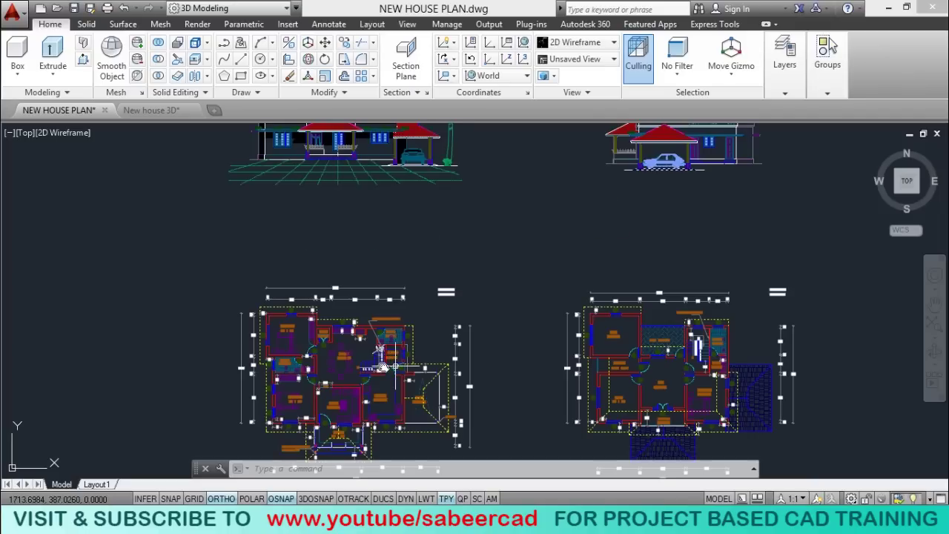
pyautogui.scroll(-2, 376, 345)
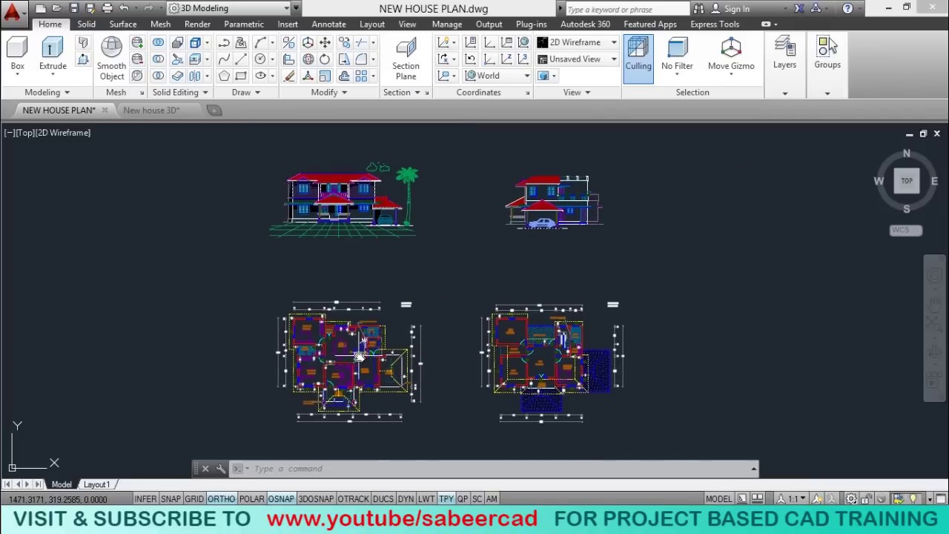
pyautogui.scroll(2, 361, 331)
pyautogui.moveTo(356, 364); pyautogui.dragTo(356, 331, button='middle')
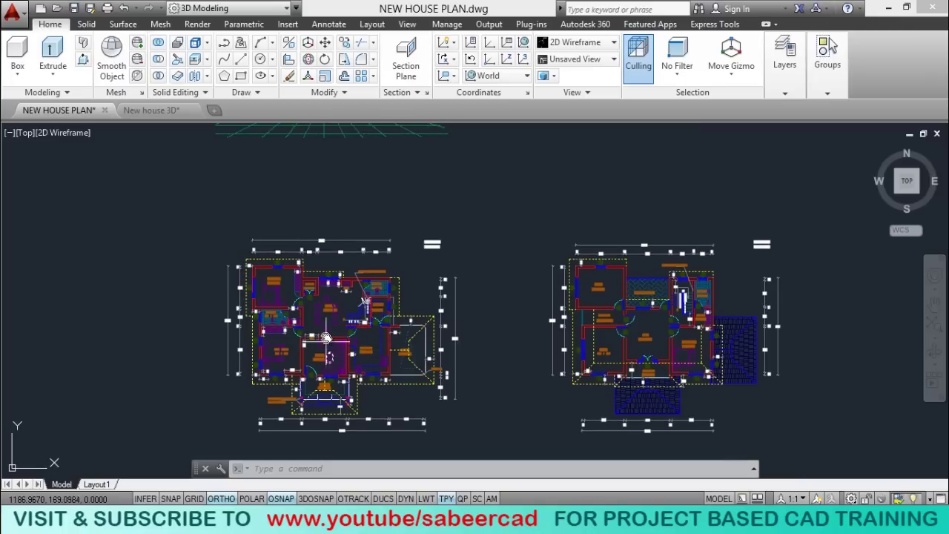
pyautogui.scroll(2, 349, 374)
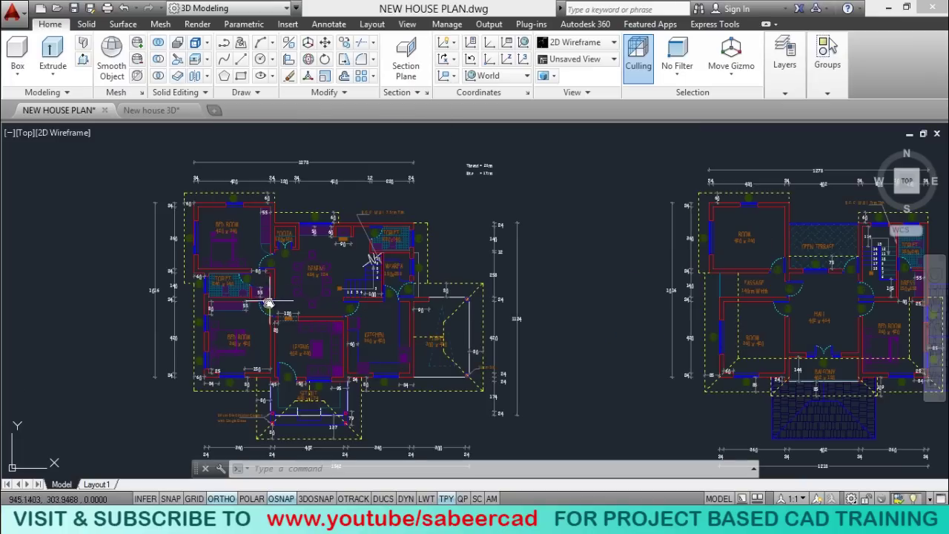
# Compare the New house 3D model with the floor plans and front elevation in NEW HOUSE PLAN.
pyautogui.click(148, 110)
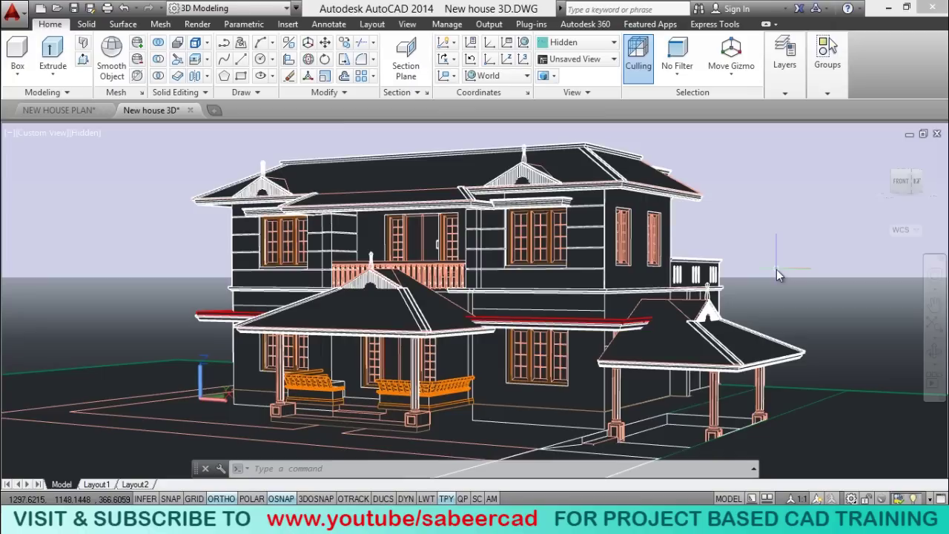
pyautogui.click(49, 110)
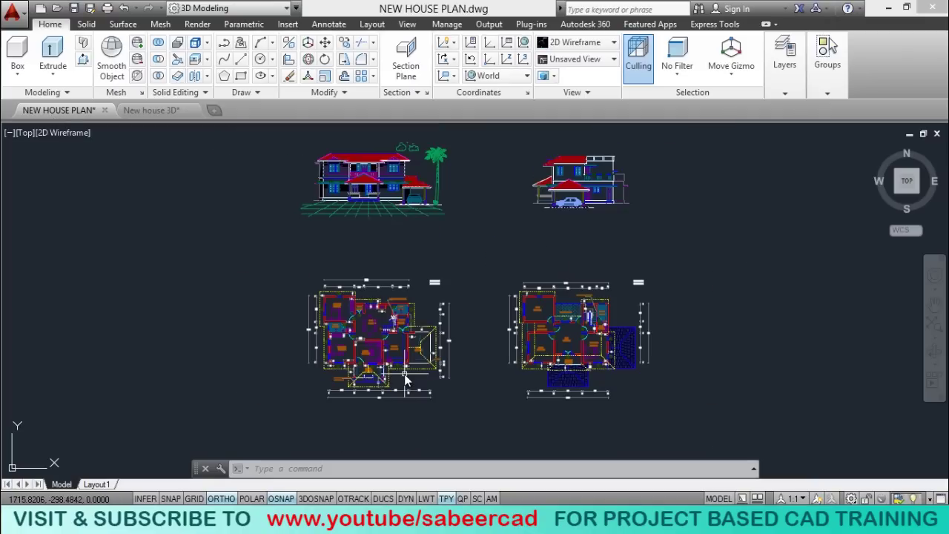
pyautogui.scroll(2, 395, 361)
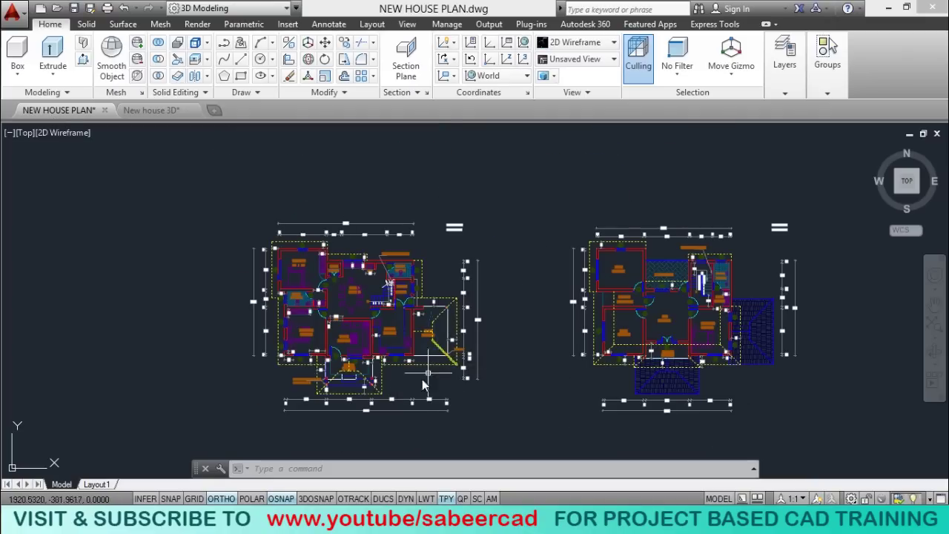
pyautogui.scroll(-2, 410, 401)
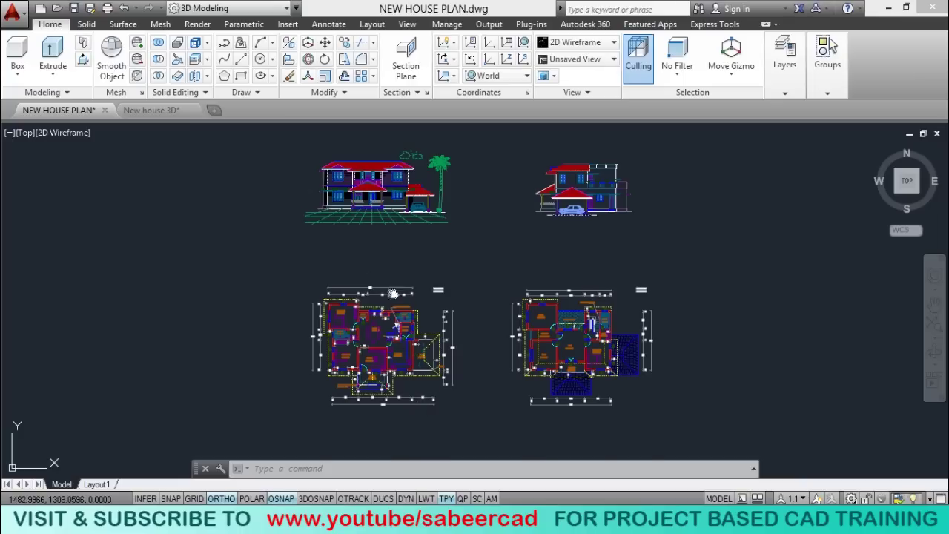
pyautogui.moveTo(394, 282); pyautogui.dragTo(397, 348, button='middle')
pyautogui.scroll(2, 374, 286)
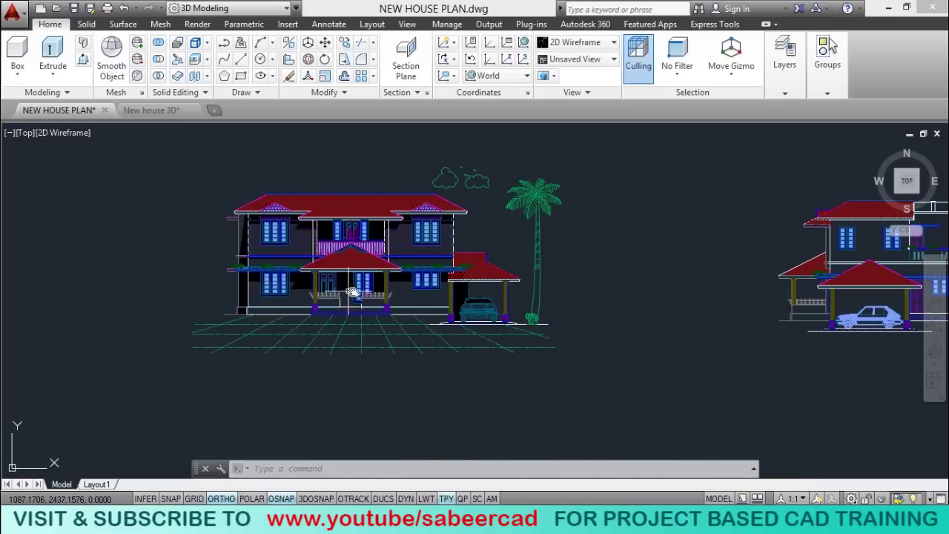
pyautogui.scroll(2, 367, 280)
pyautogui.moveTo(282, 285); pyautogui.dragTo(280, 305, button='middle')
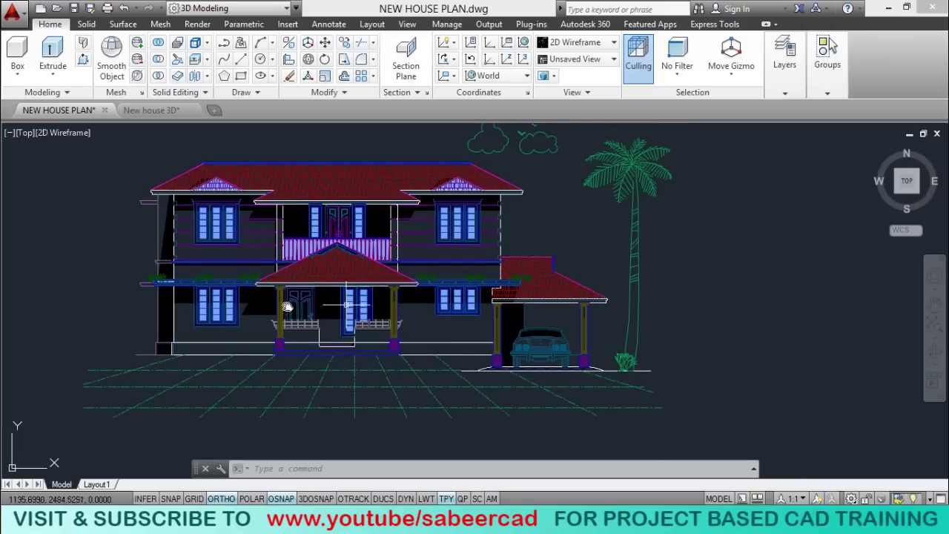
pyautogui.scroll(3, 280, 306)
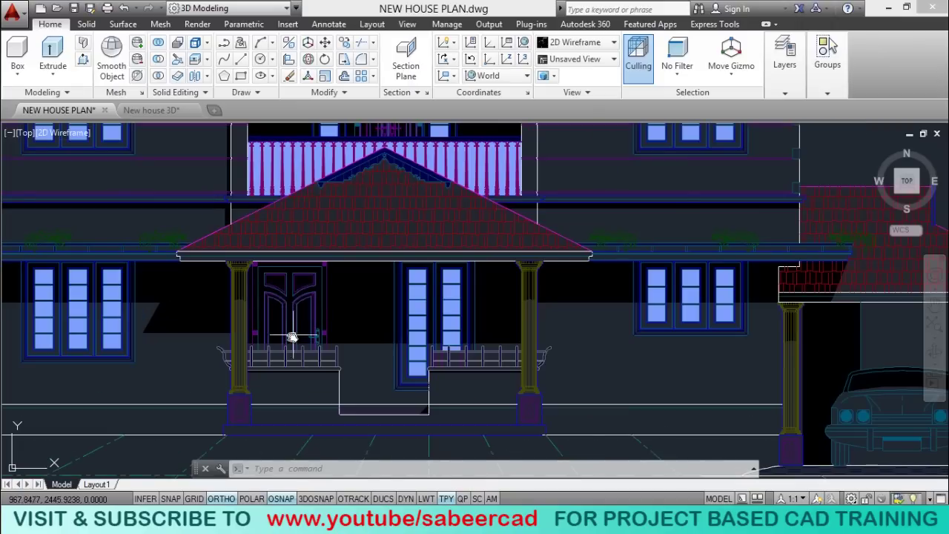
pyautogui.scroll(-2, 276, 378)
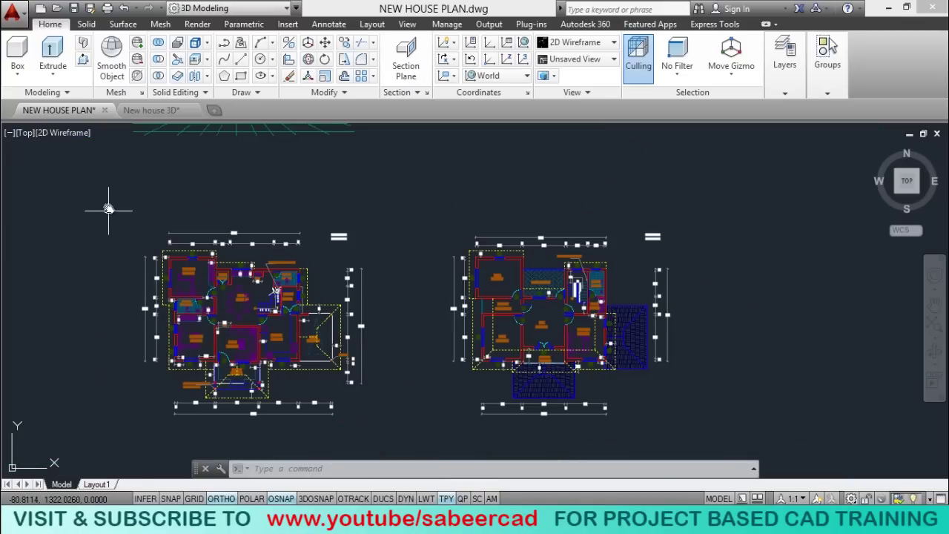
# Copy both dimensioned floor plans of NEW HOUSE PLAN, without the elevations, to the clipboard.
pyautogui.click(108, 206)
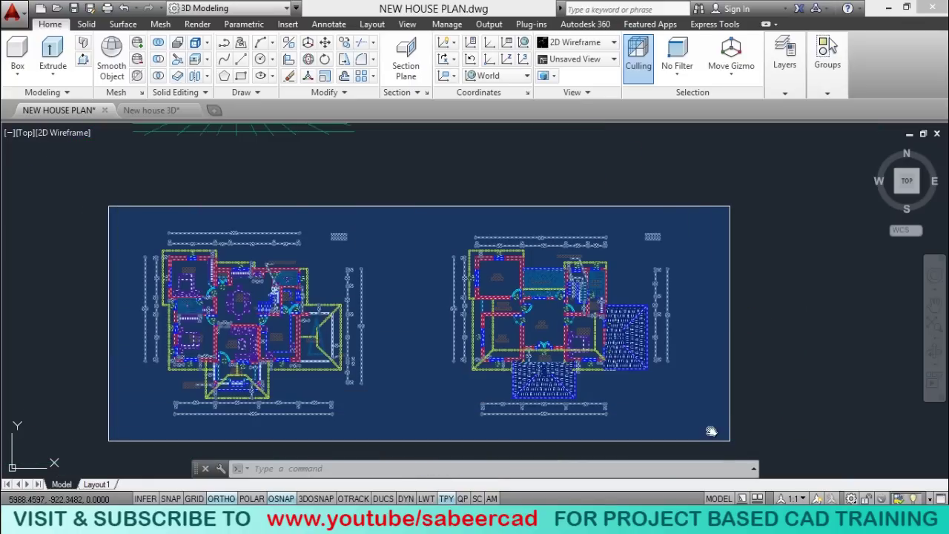
pyautogui.click(730, 437)
pyautogui.hotkey('ctrl', 'c')
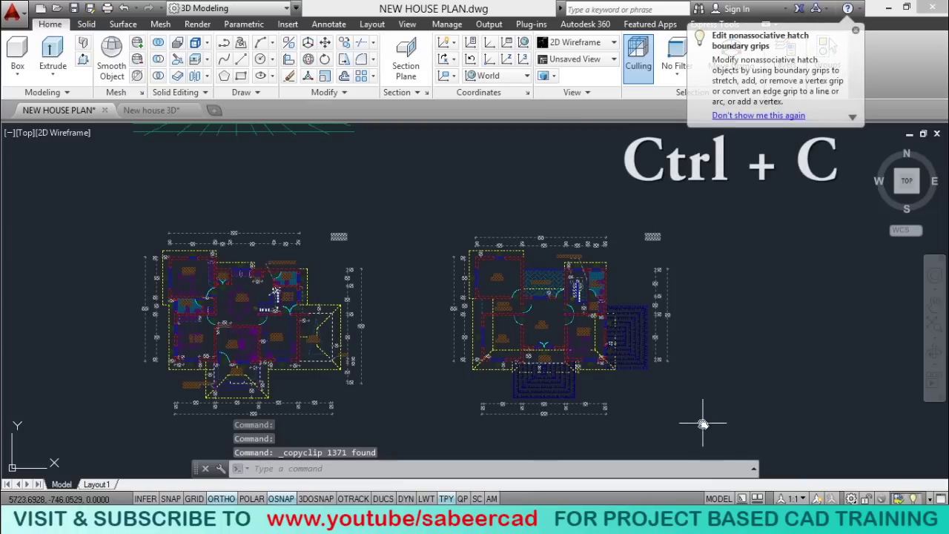
# Start a new drawing from the acadiso.dwt template and paste the copied floor plans into it.
pyautogui.click(41, 9)
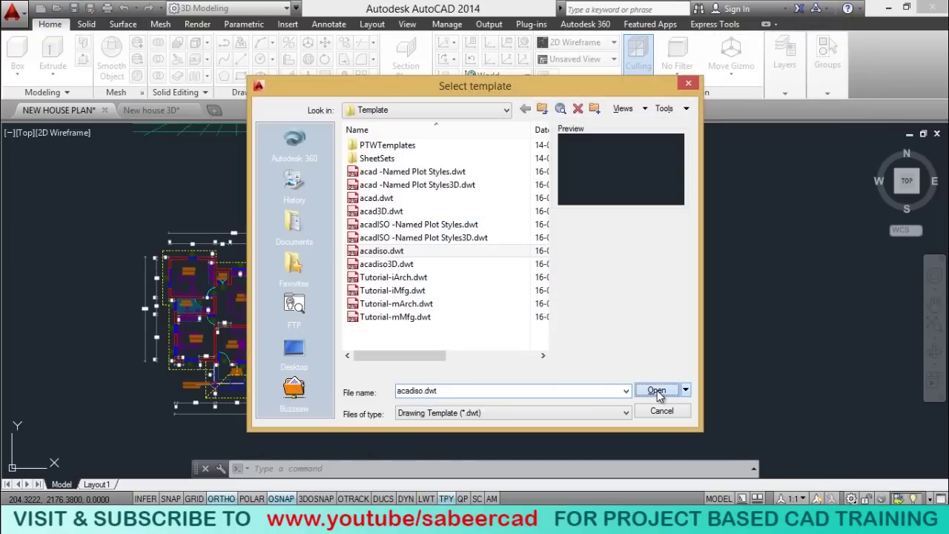
pyautogui.click(658, 391)
pyautogui.click(495, 365)
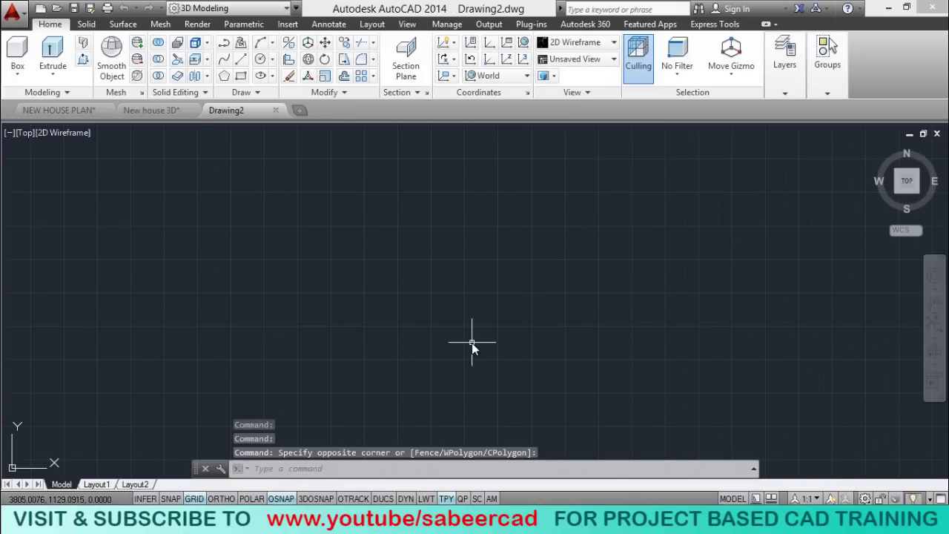
pyautogui.hotkey('ctrl', 'v')
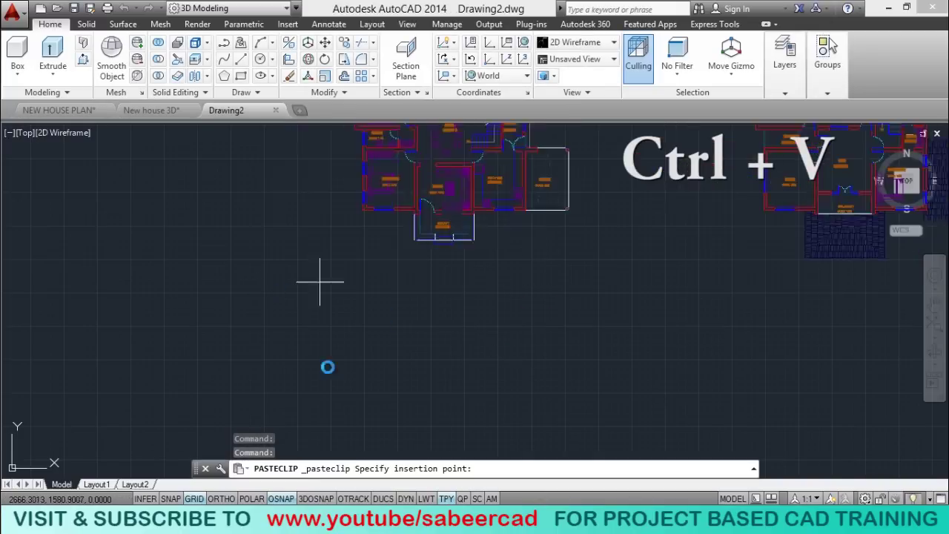
pyautogui.click(140, 425)
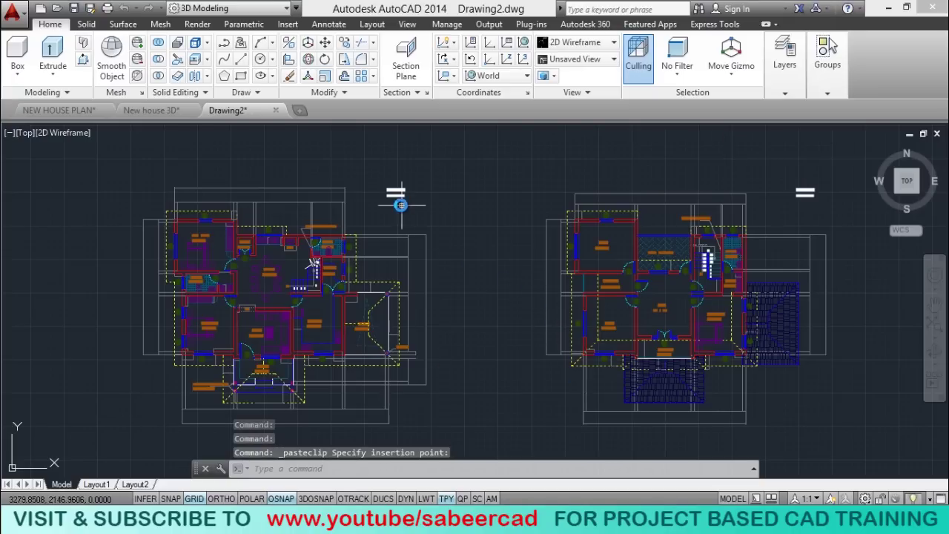
# Return to the NEW HOUSE PLAN drawing and look at its front elevation up close.
pyautogui.click(59, 110)
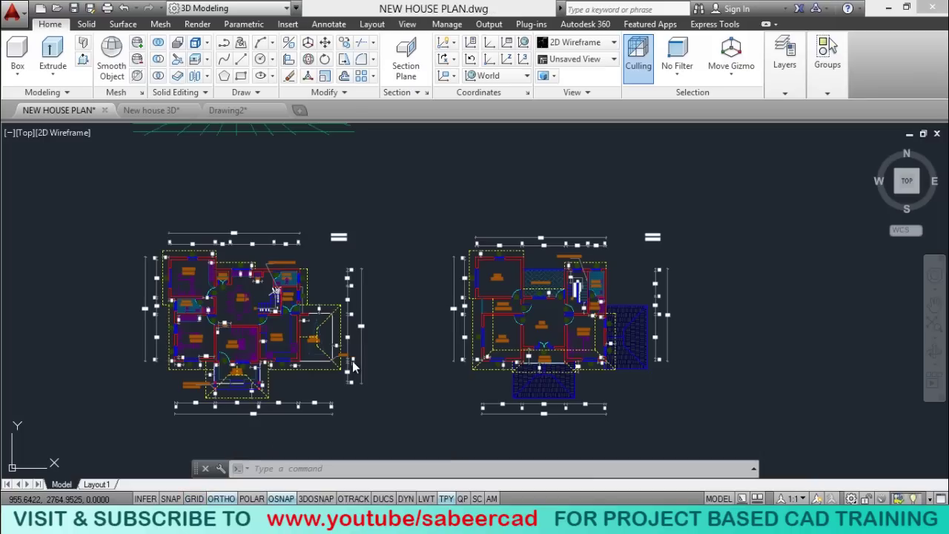
pyautogui.scroll(-3, 307, 229)
pyautogui.scroll(3, 286, 156)
pyautogui.scroll(2, 159, 129)
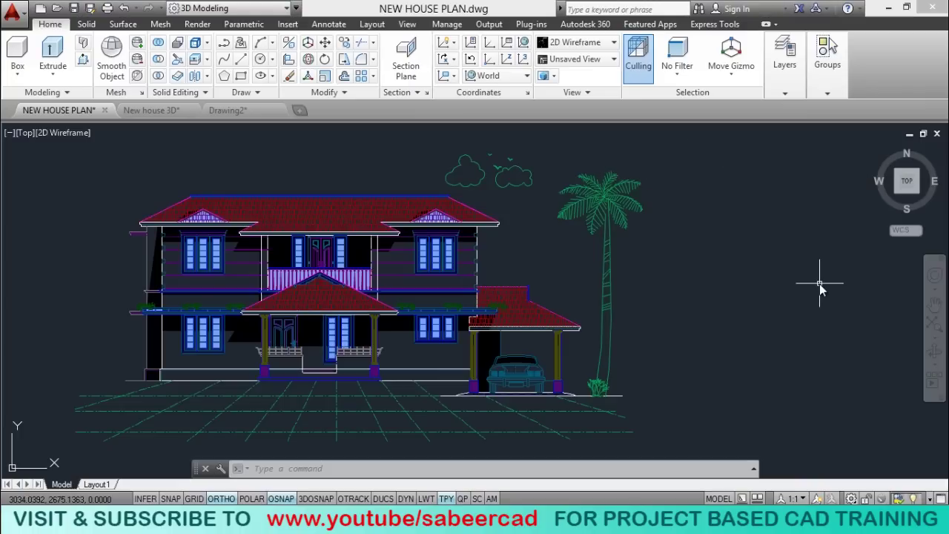
# Cycle through the open drawings NEW HOUSE PLAN, New house 3D and Drawing2 to review them, ending on NEW HOUSE PLAN.
pyautogui.hotkey('ctrl', 'Tab')
pyautogui.hotkey('ctrl', 'Tab')
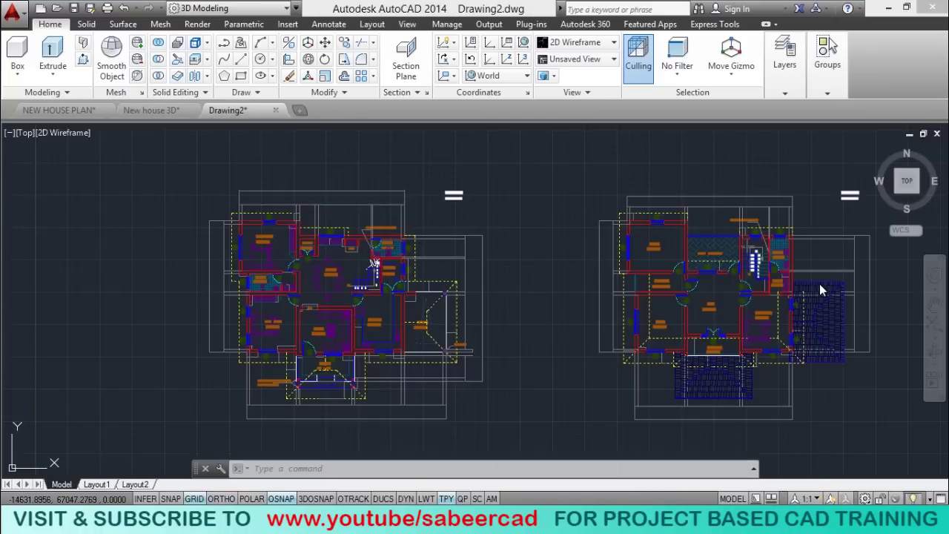
pyautogui.hotkey('ctrl', 'Tab')
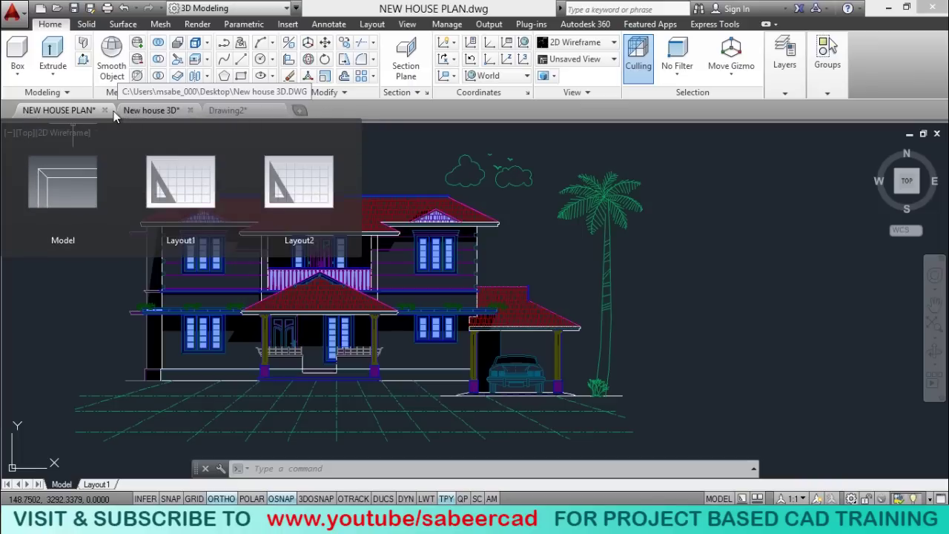
pyautogui.moveTo(74, 110)
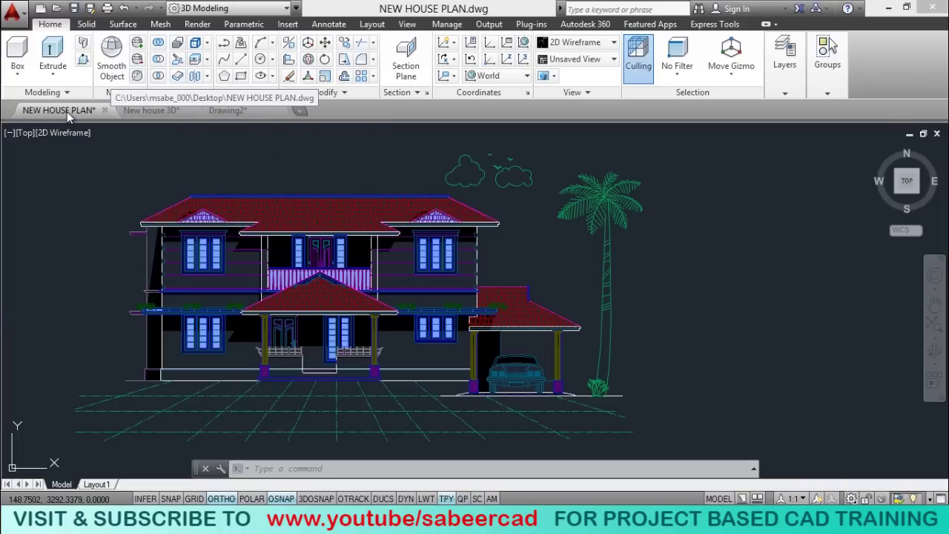
pyautogui.click(152, 110)
pyautogui.click(234, 110)
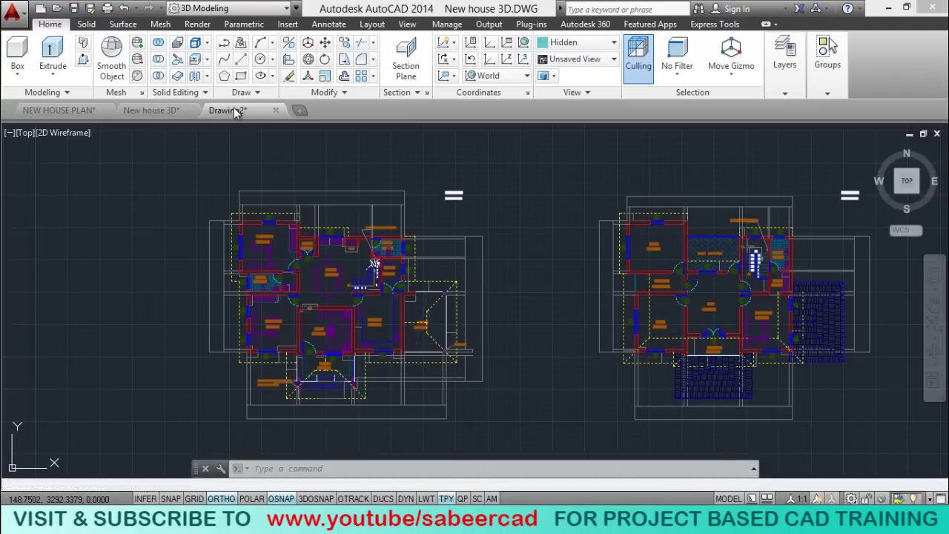
pyautogui.click(144, 111)
pyautogui.click(78, 112)
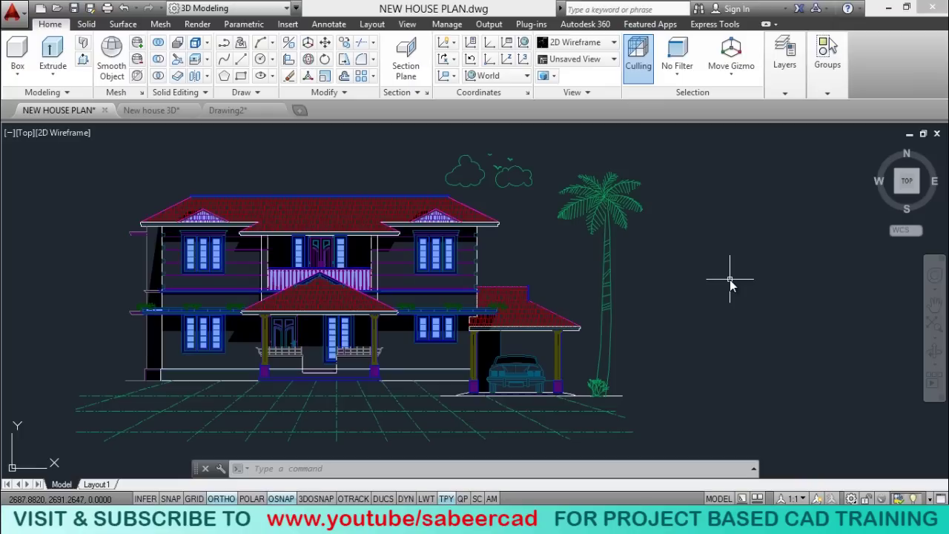
# Switch to Drawing2 and examine the pasted ground floor plan's rooms, walls and openings.
pyautogui.click(237, 110)
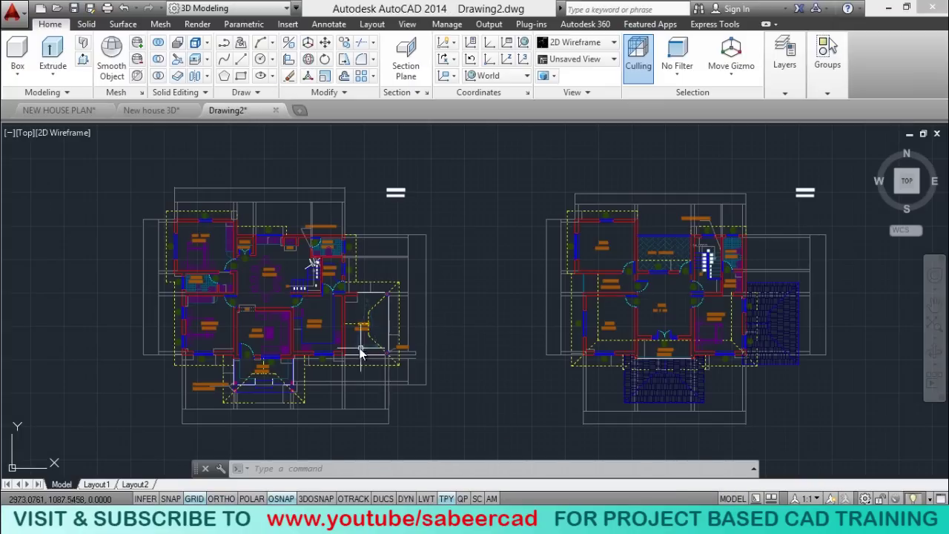
pyautogui.scroll(-2, 346, 353)
pyautogui.scroll(3, 298, 354)
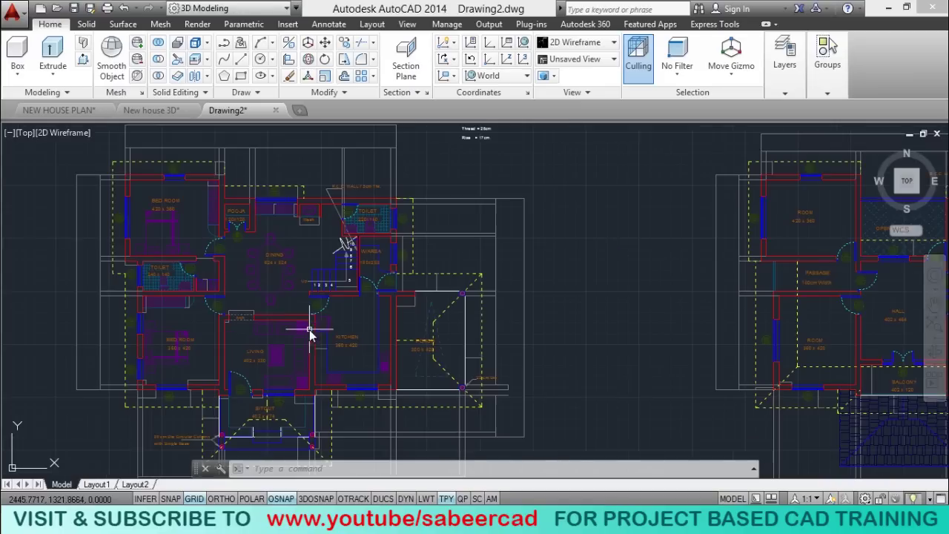
pyautogui.scroll(-2, 330, 313)
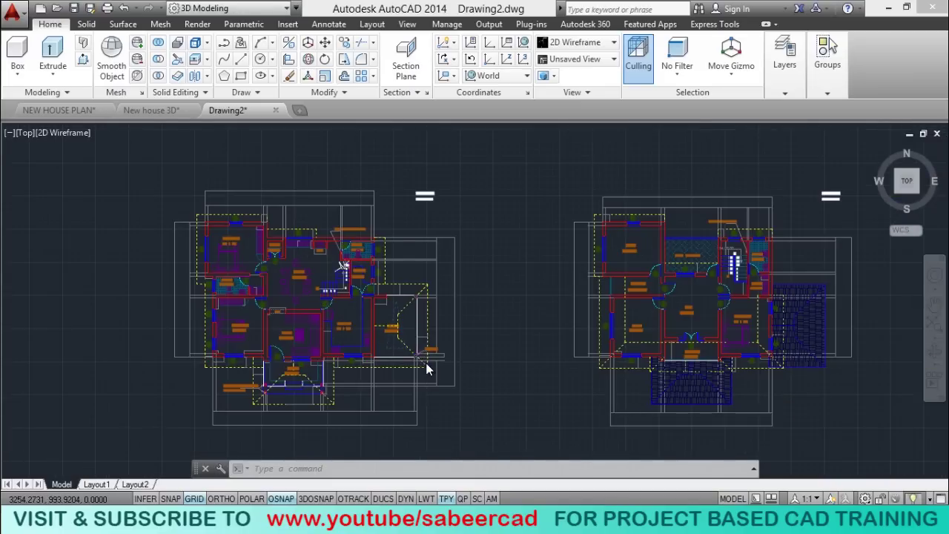
pyautogui.scroll(2, 426, 362)
pyautogui.scroll(4, 81, 300)
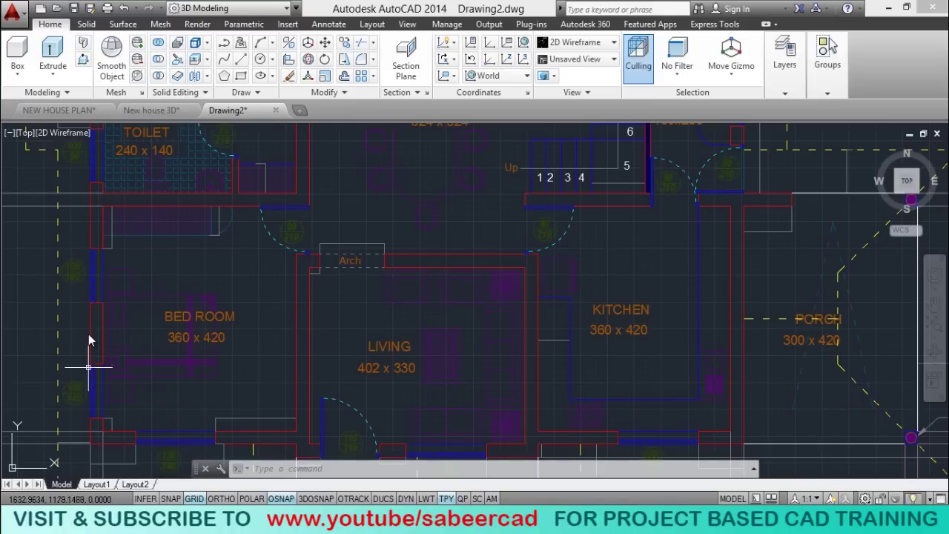
pyautogui.scroll(-5, 292, 334)
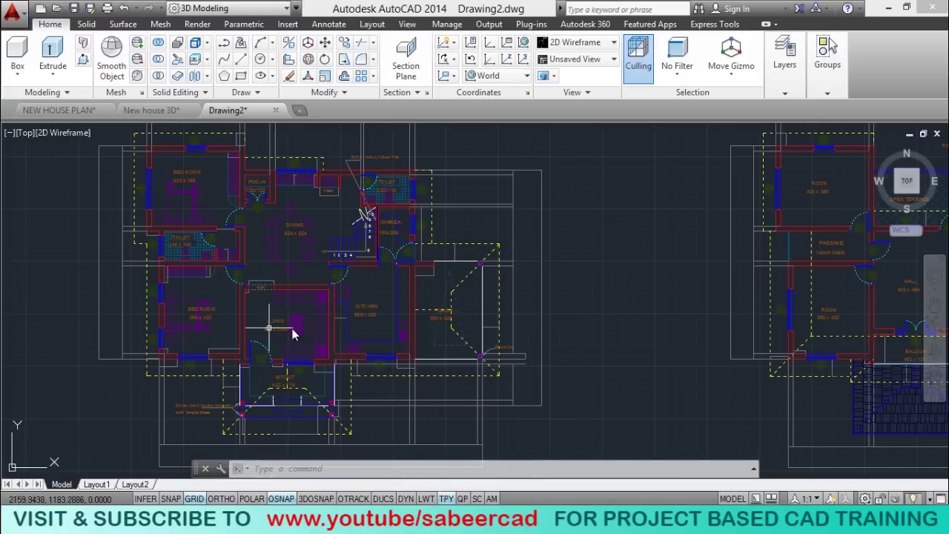
pyautogui.scroll(5, 302, 349)
pyautogui.scroll(-3, 307, 330)
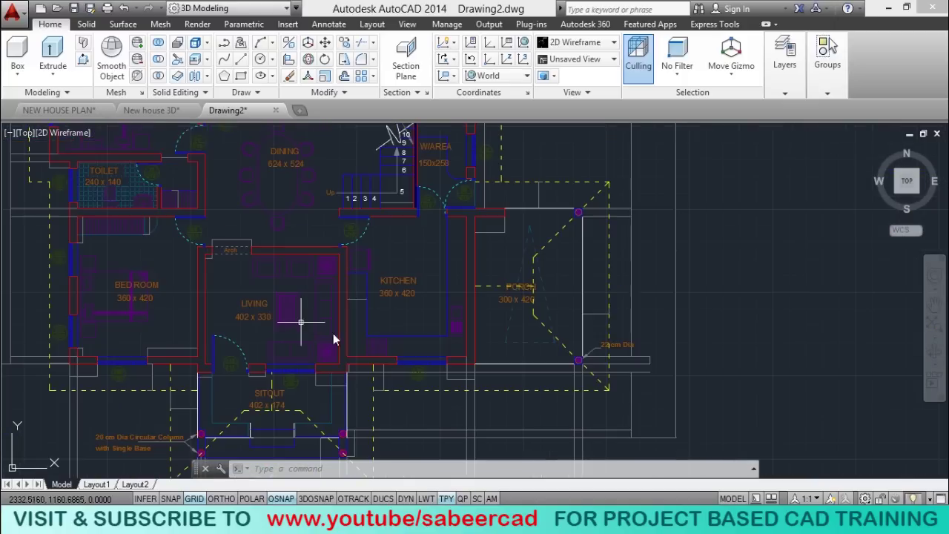
pyautogui.scroll(-4, 361, 351)
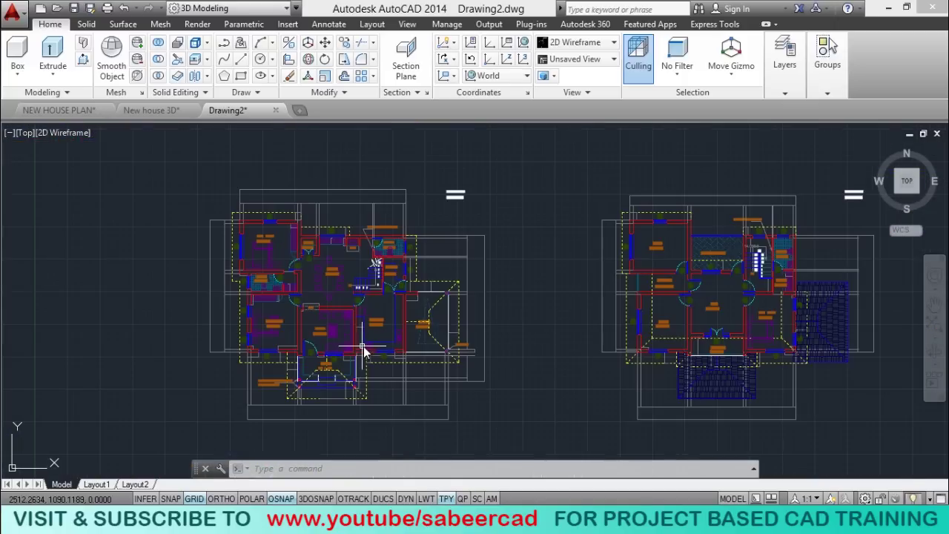
# Turn off the grid display behind the pasted floor plans.
pyautogui.scroll(3, 367, 356)
pyautogui.scroll(-3, 370, 360)
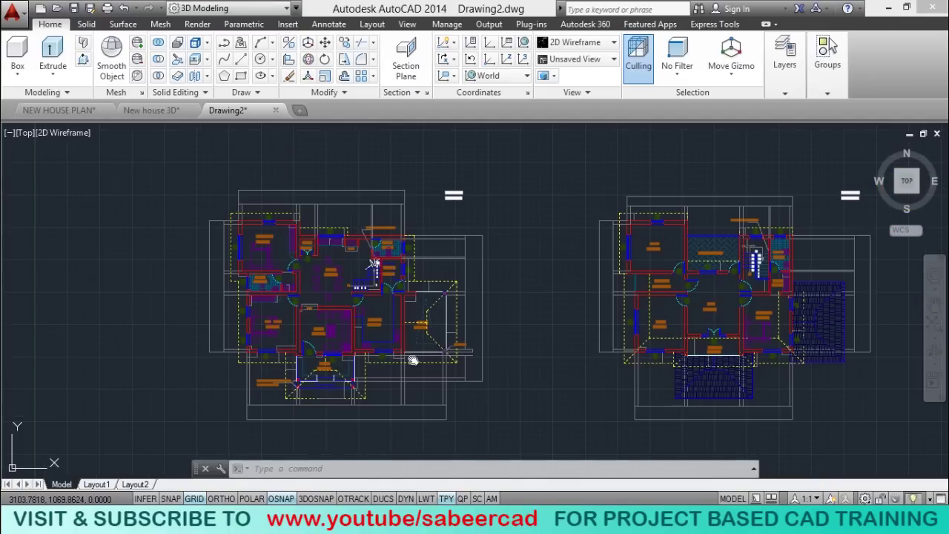
pyautogui.moveTo(405, 374); pyautogui.dragTo(378, 387, button='middle')
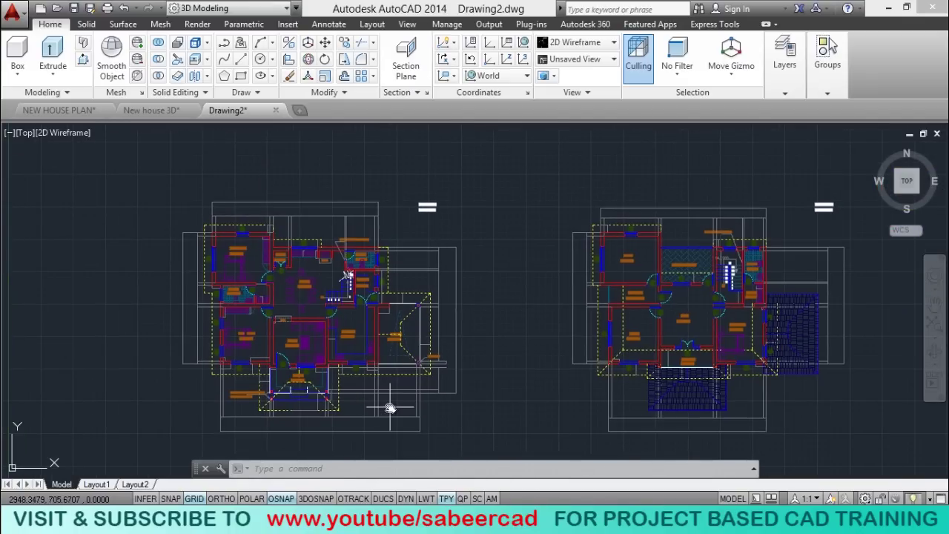
pyautogui.scroll(2, 392, 408)
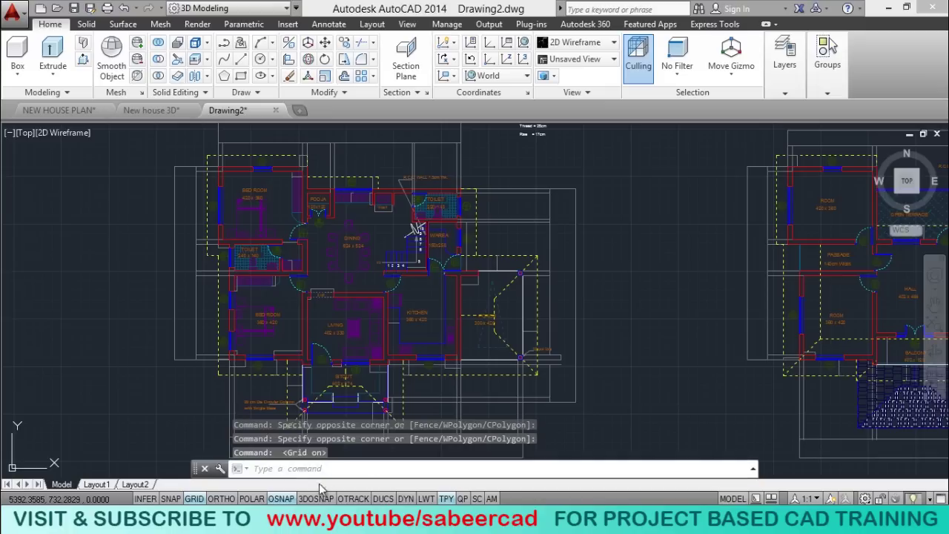
pyautogui.click(195, 498)
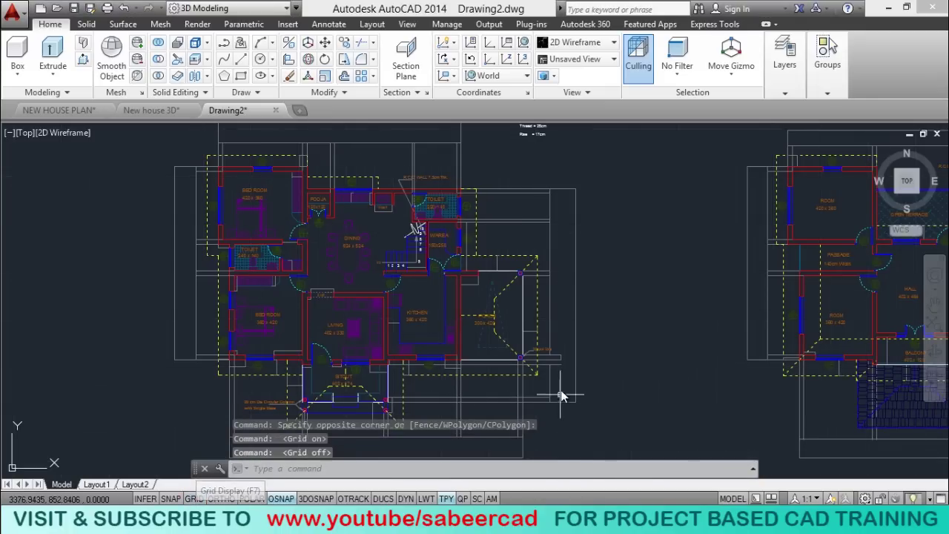
pyautogui.click(618, 387)
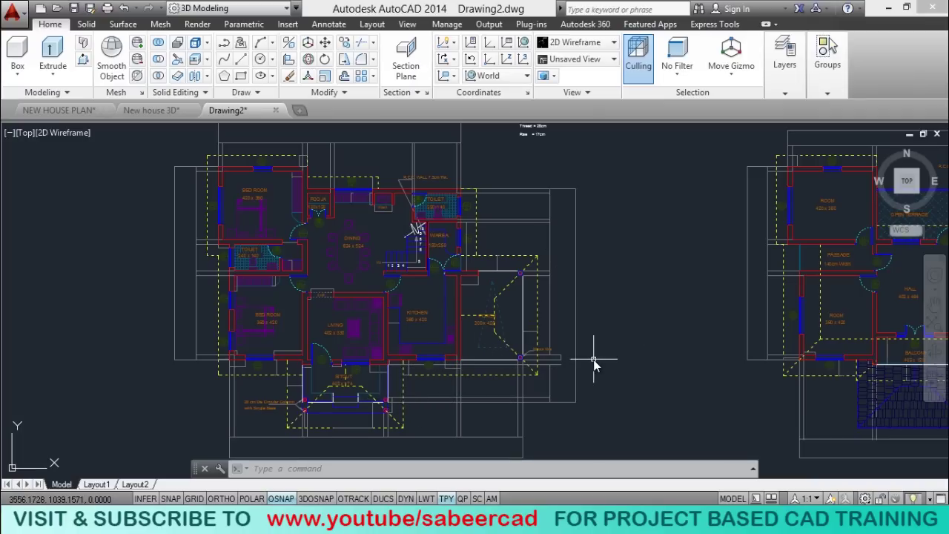
# Start an object selection filter and add the Dimension object type to its filter list.
pyautogui.scroll(-2, 423, 368)
pyautogui.scroll(4, 420, 363)
pyautogui.scroll(-2, 418, 364)
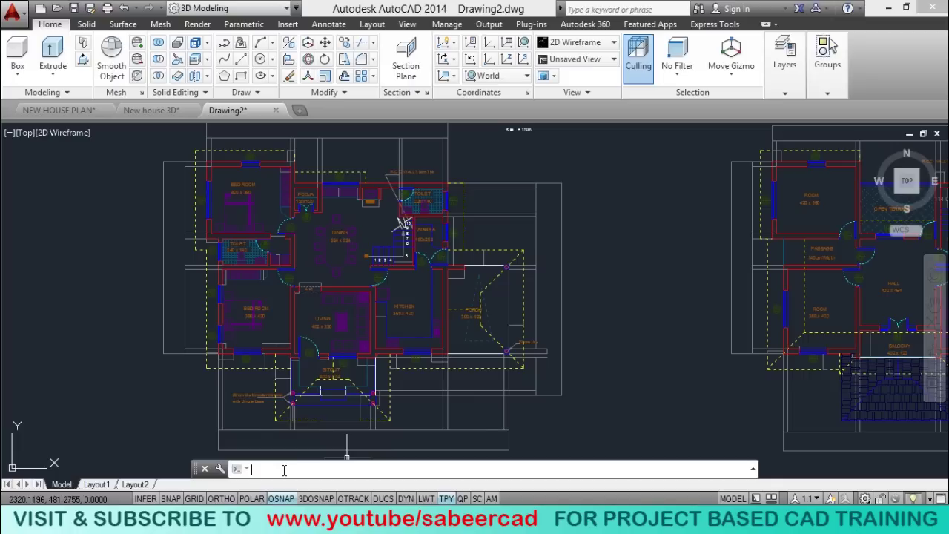
pyautogui.write('filter')
pyautogui.press('Return')
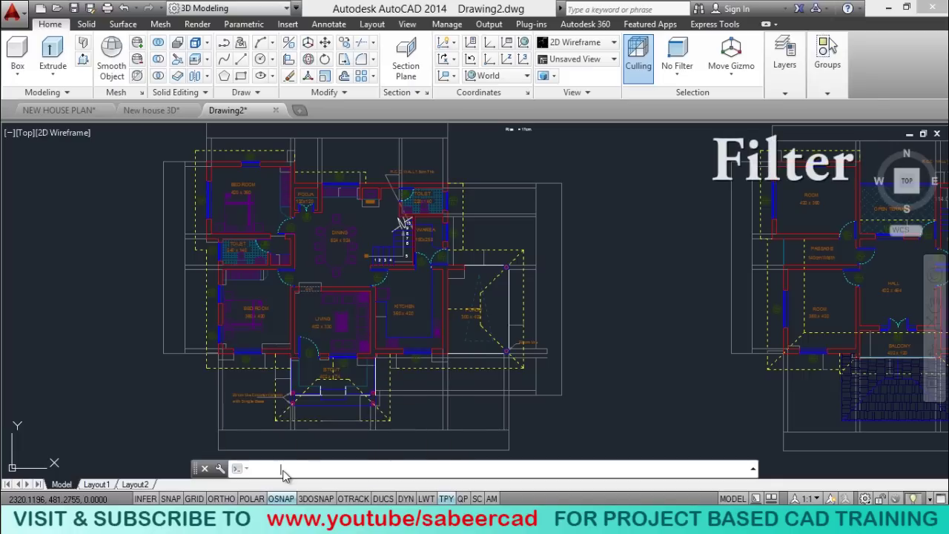
pyautogui.click(382, 249)
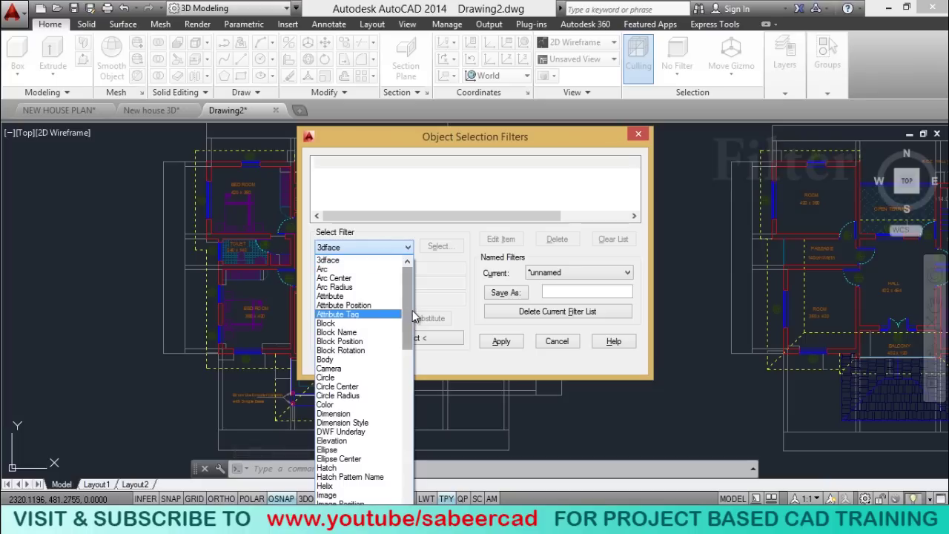
pyautogui.scroll(-2, 363, 306)
pyautogui.click(345, 359)
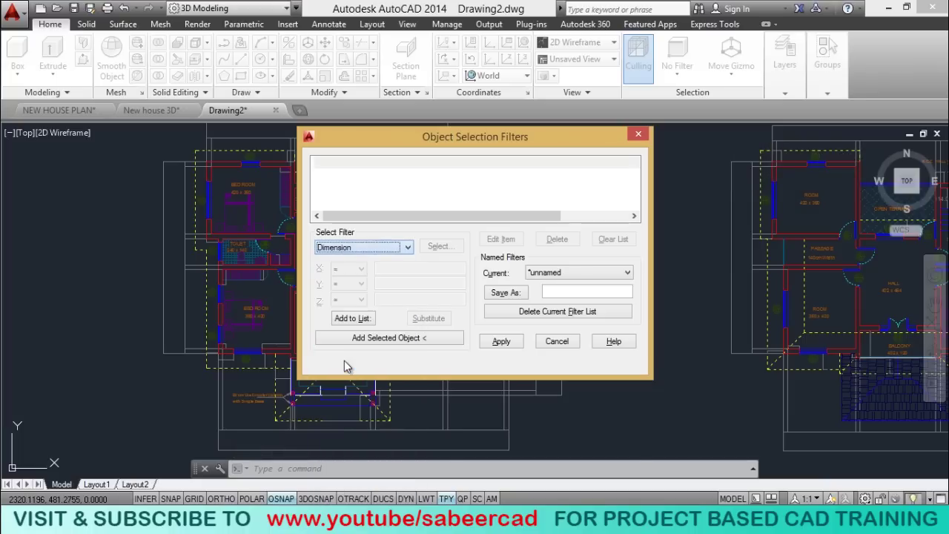
pyautogui.click(354, 318)
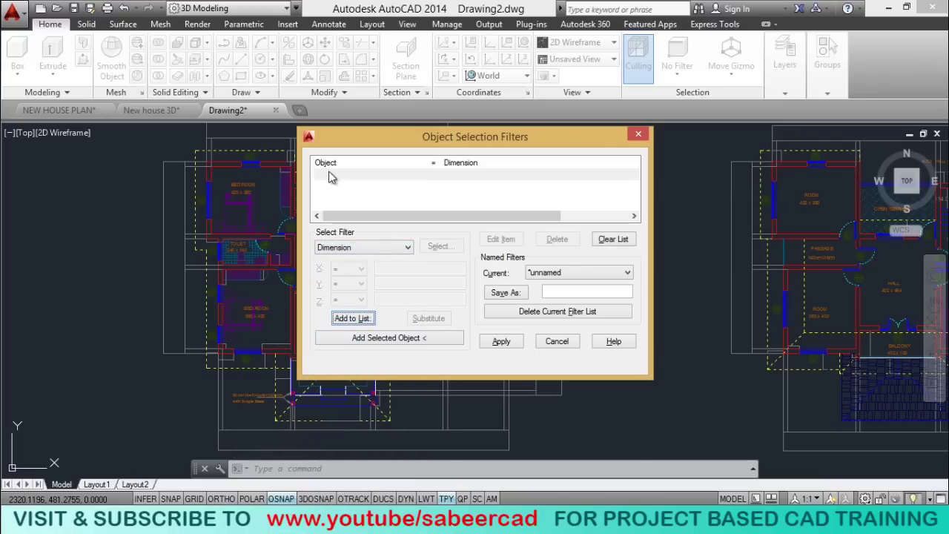
# Apply the Dimension filter to all objects and erase the selected dimensions from both floor plans.
pyautogui.click(514, 343)
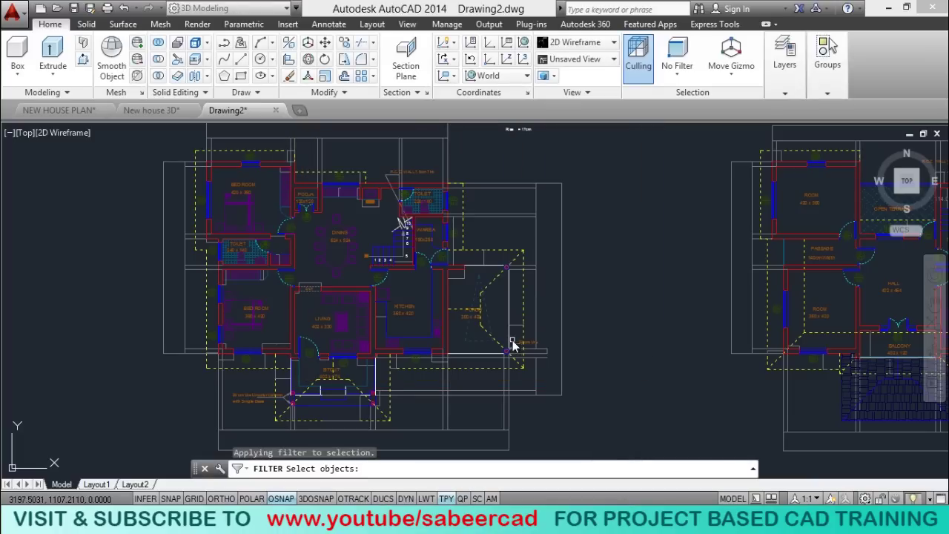
pyautogui.press('Return')
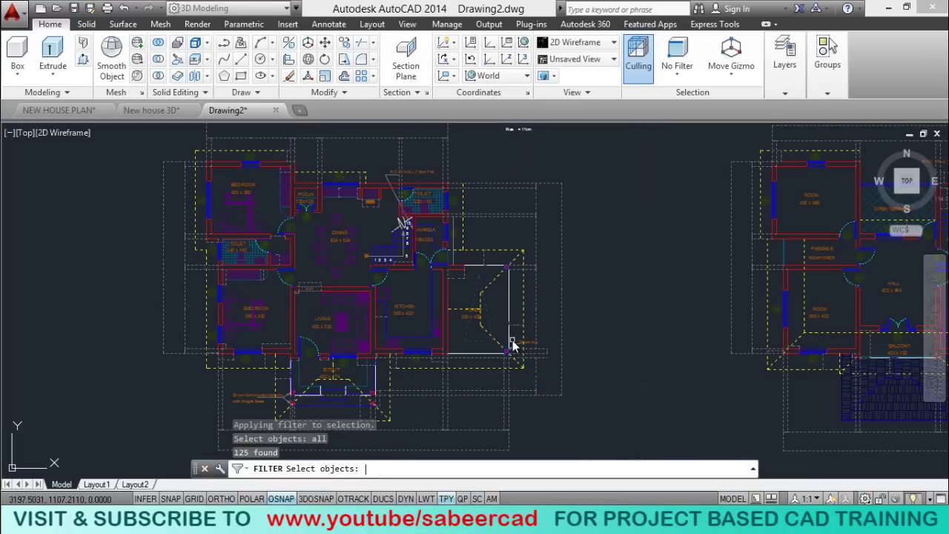
pyautogui.press('Return')
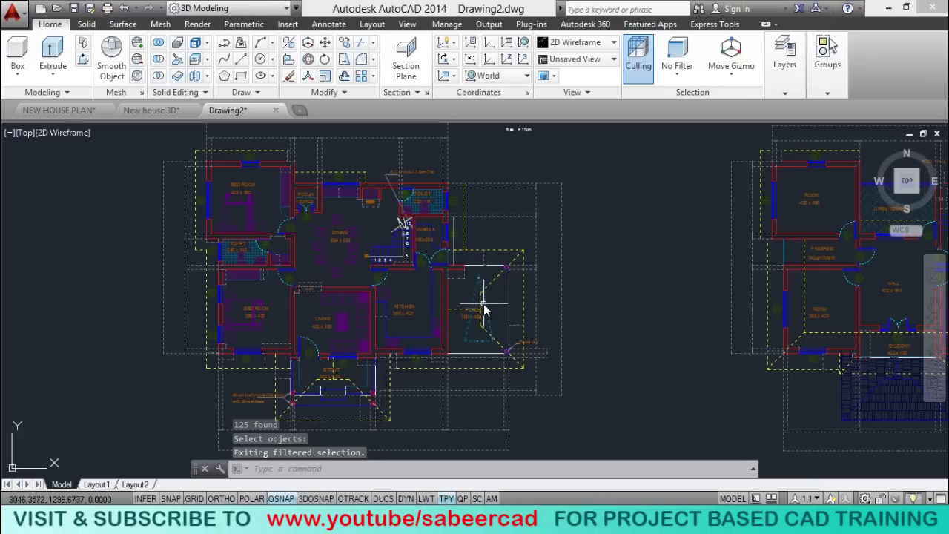
pyautogui.click(290, 74)
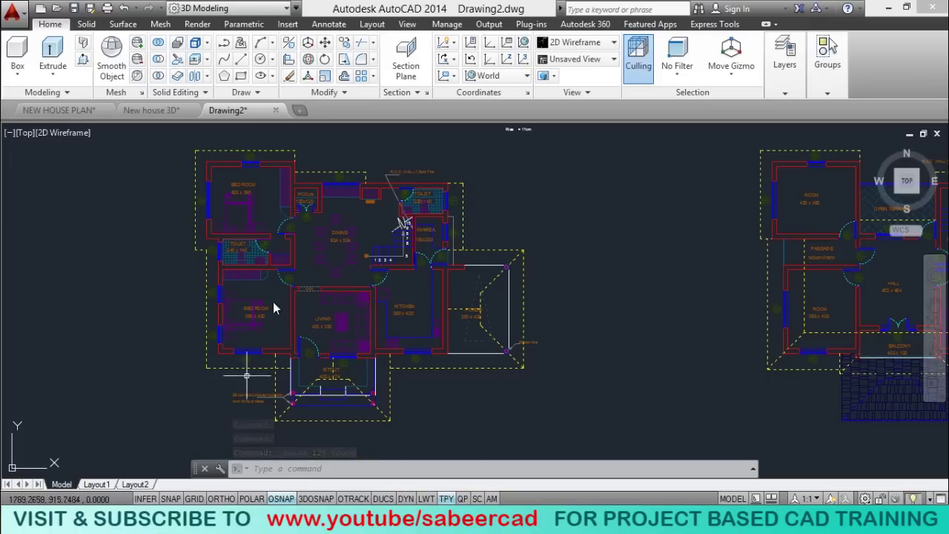
# Reopen the object selection filter and substitute Text for the Dimension entry.
pyautogui.scroll(4, 265, 317)
pyautogui.scroll(-4, 266, 316)
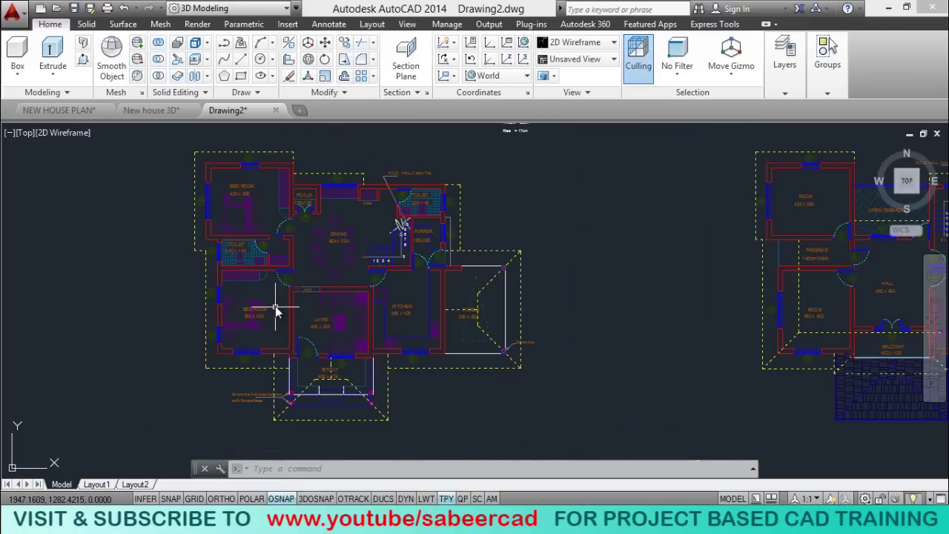
pyautogui.write('f')
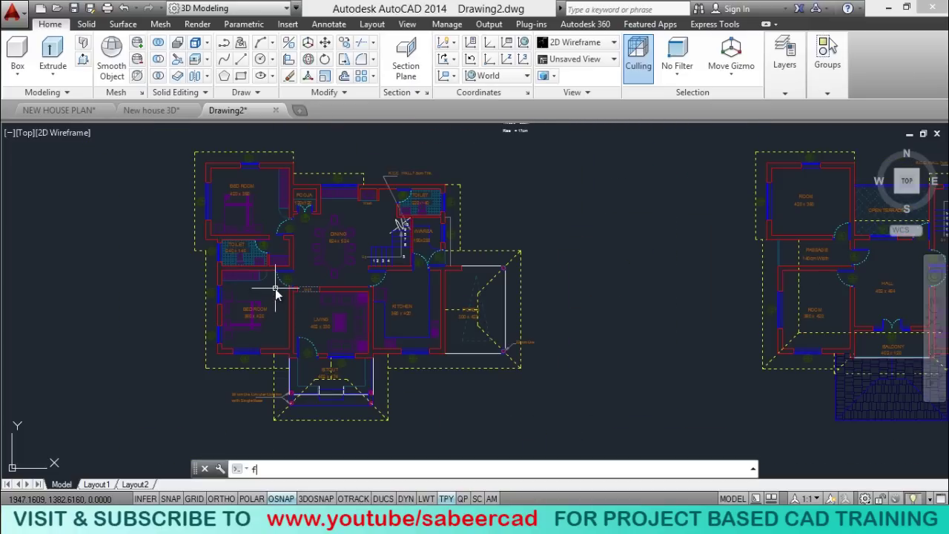
pyautogui.write('ilter')
pyautogui.press('Return')
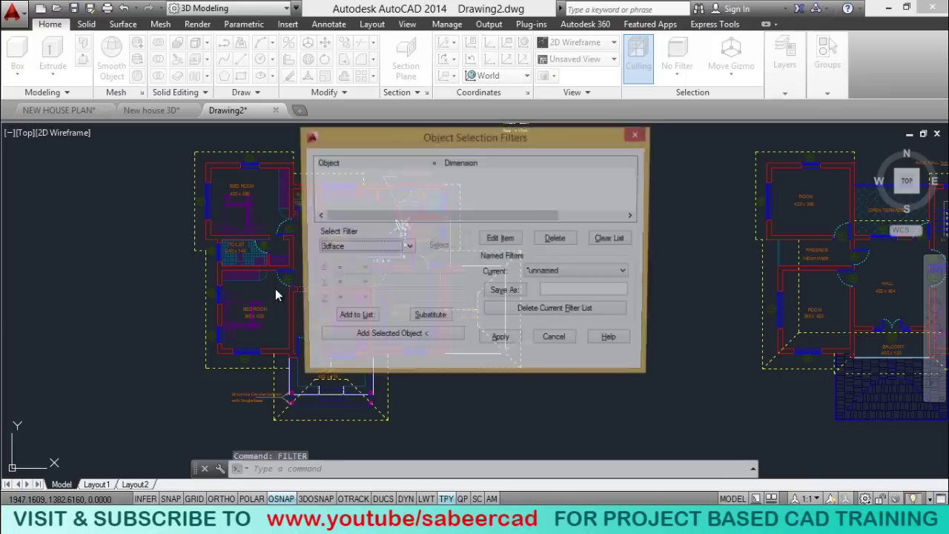
pyautogui.click(456, 164)
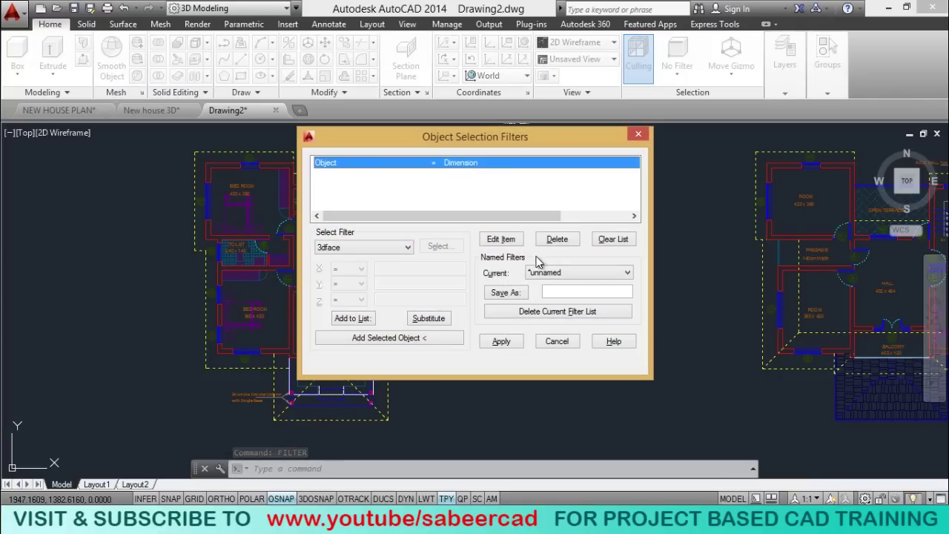
pyautogui.click(508, 243)
pyautogui.click(407, 250)
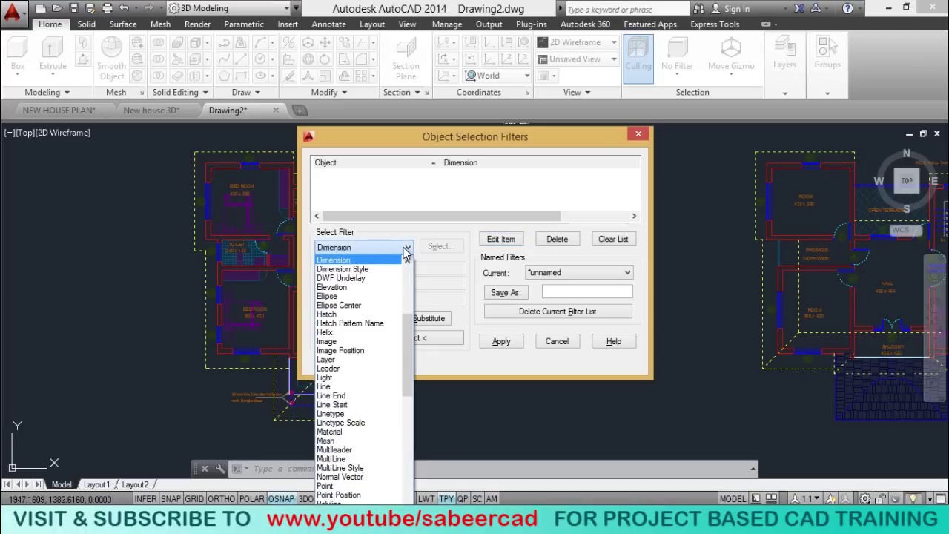
pyautogui.moveTo(412, 334); pyautogui.dragTo(417, 434)
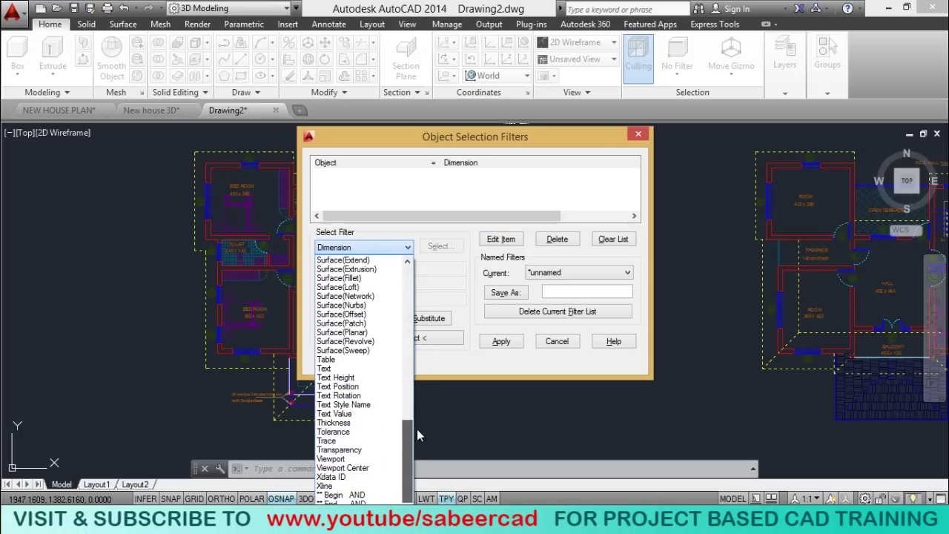
pyautogui.click(324, 369)
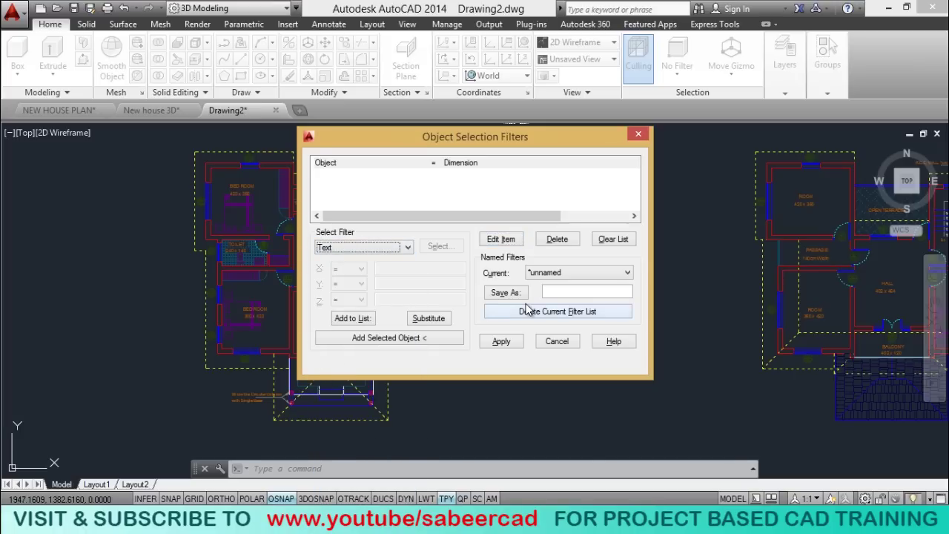
pyautogui.click(420, 322)
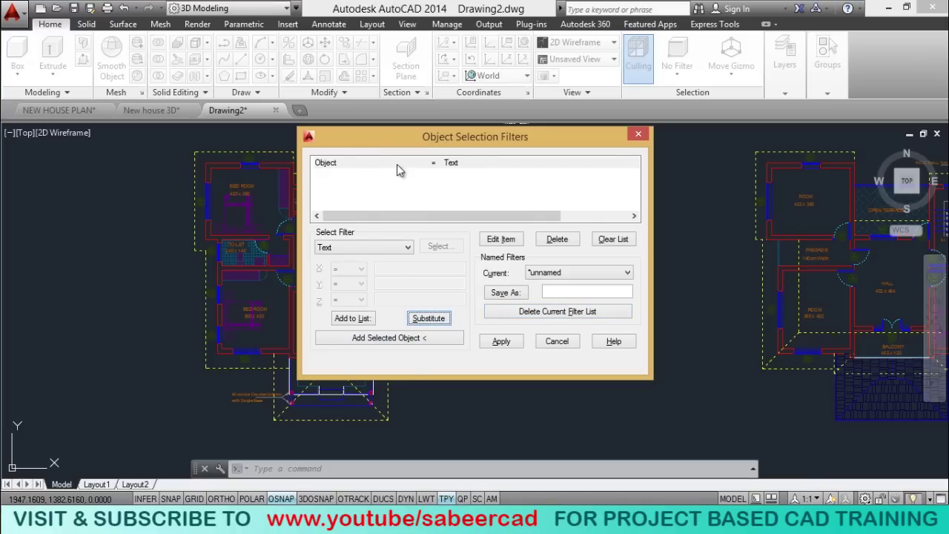
# Apply the Text filter to all objects and erase the selected text from both floor plans.
pyautogui.click(498, 342)
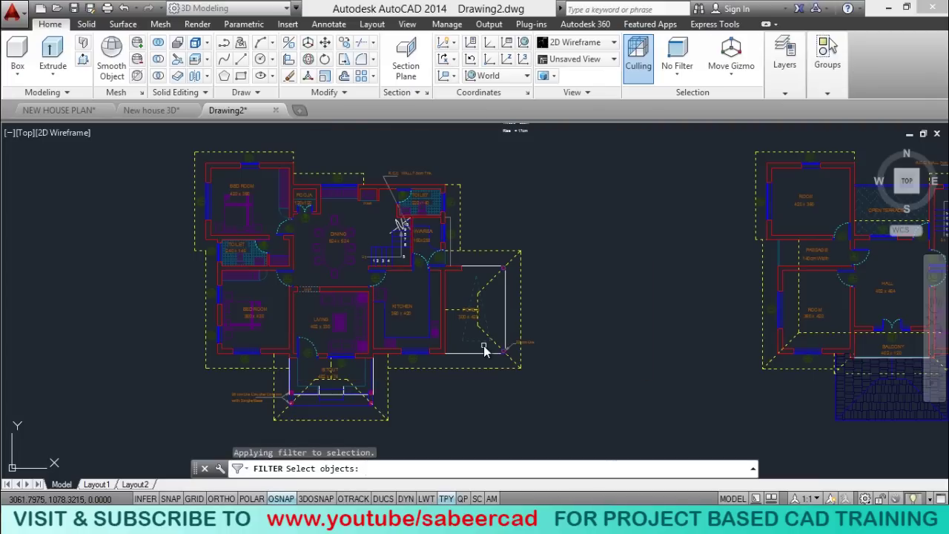
pyautogui.write('all')
pyautogui.press('Return')
pyautogui.press('Return')
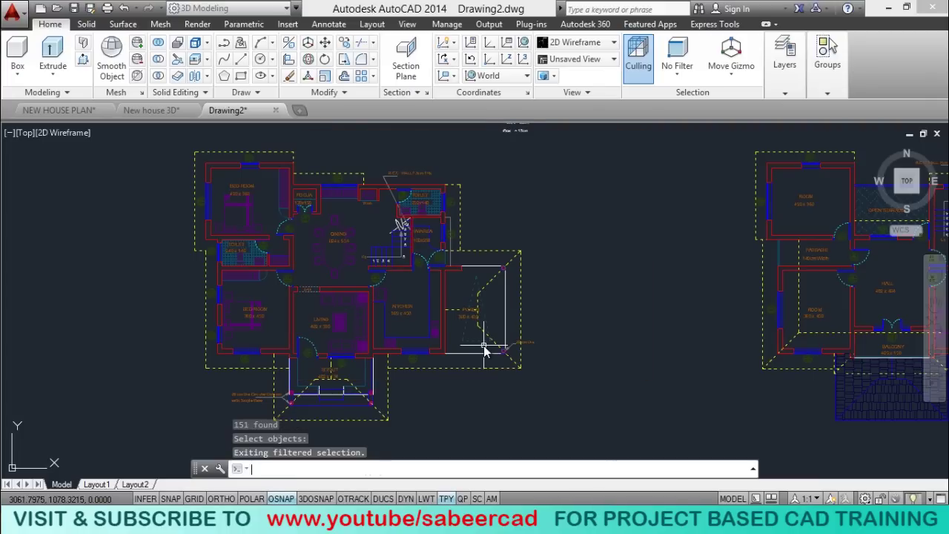
pyautogui.scroll(6, 429, 314)
pyautogui.scroll(-6, 451, 311)
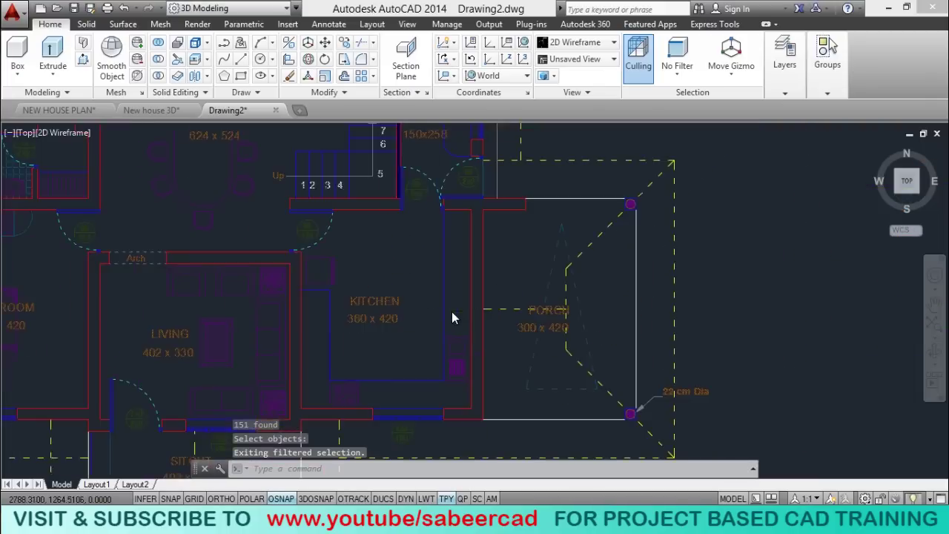
pyautogui.click(289, 76)
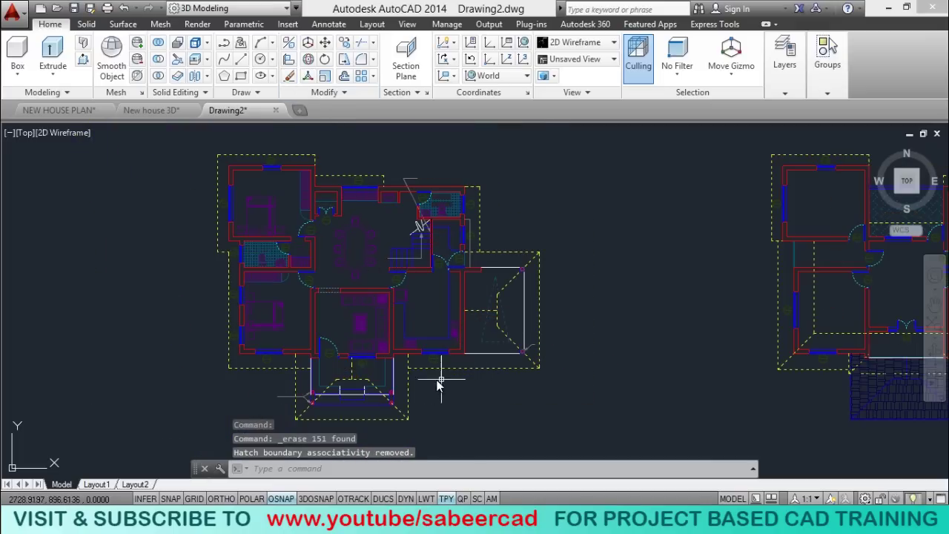
# Review the drawing's existing layers and create a new layer named PLAN.
pyautogui.click(797, 89)
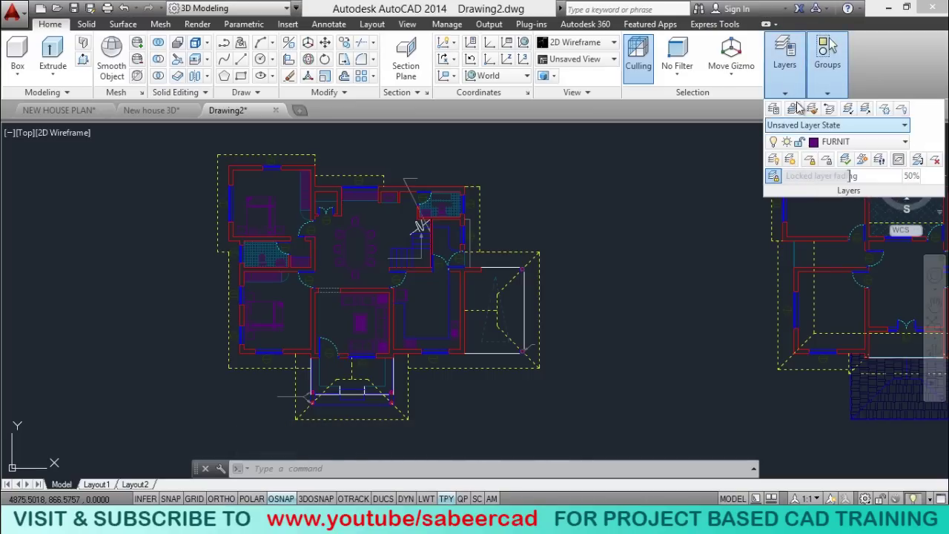
pyautogui.click(847, 143)
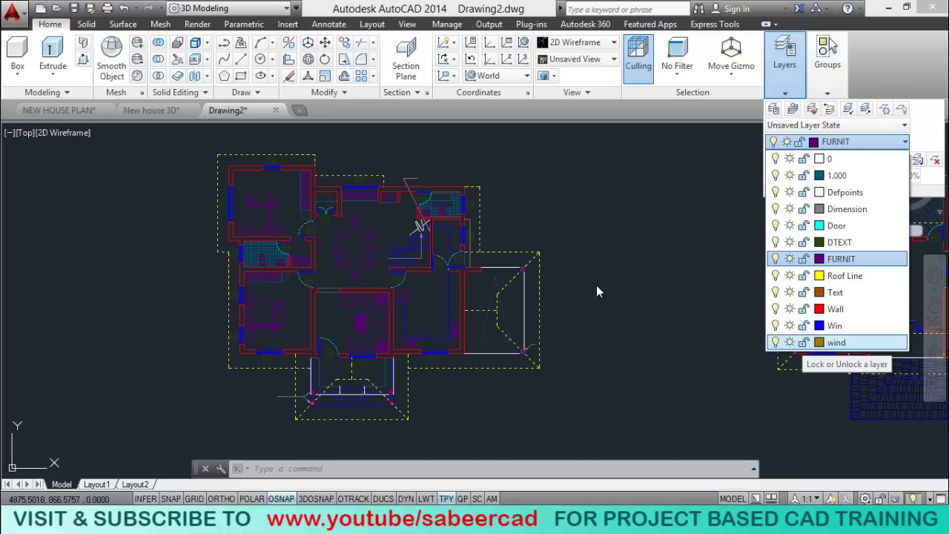
pyautogui.click(667, 308)
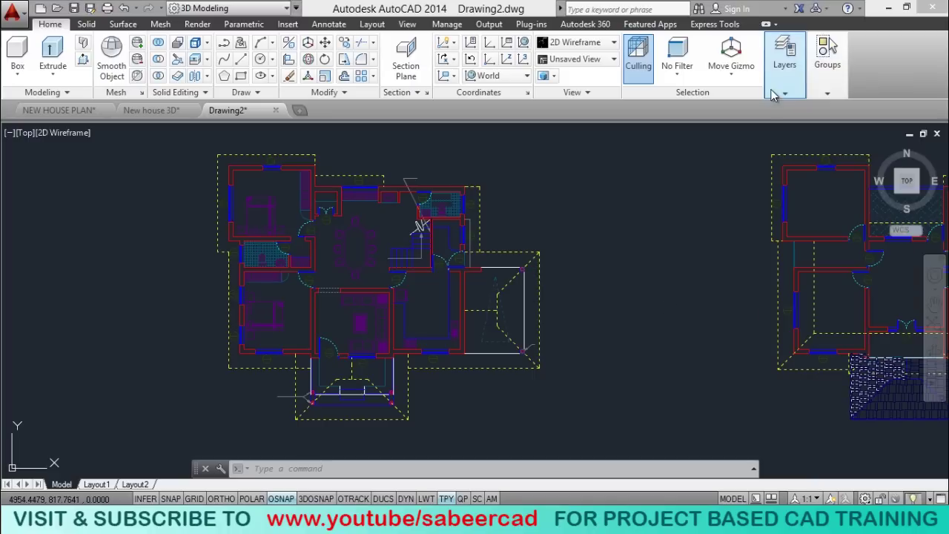
pyautogui.click(783, 89)
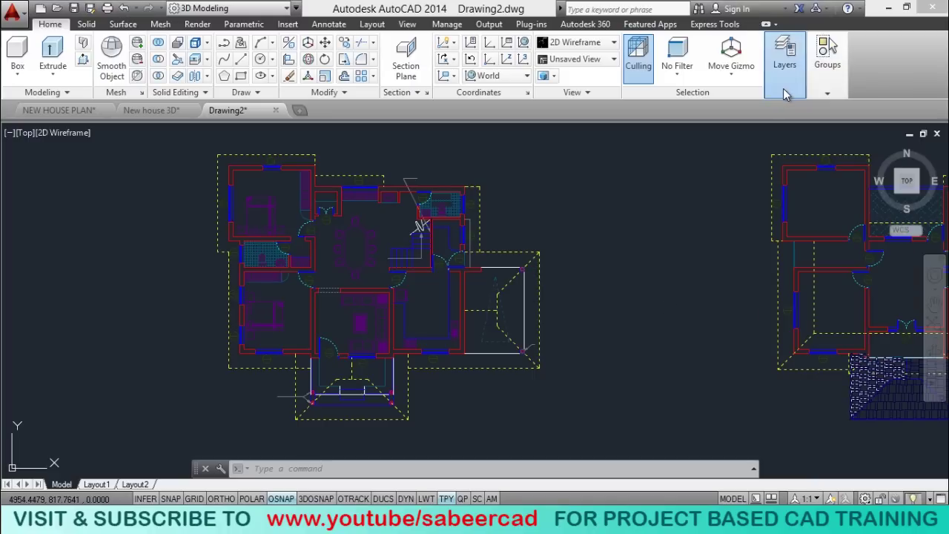
pyautogui.click(776, 109)
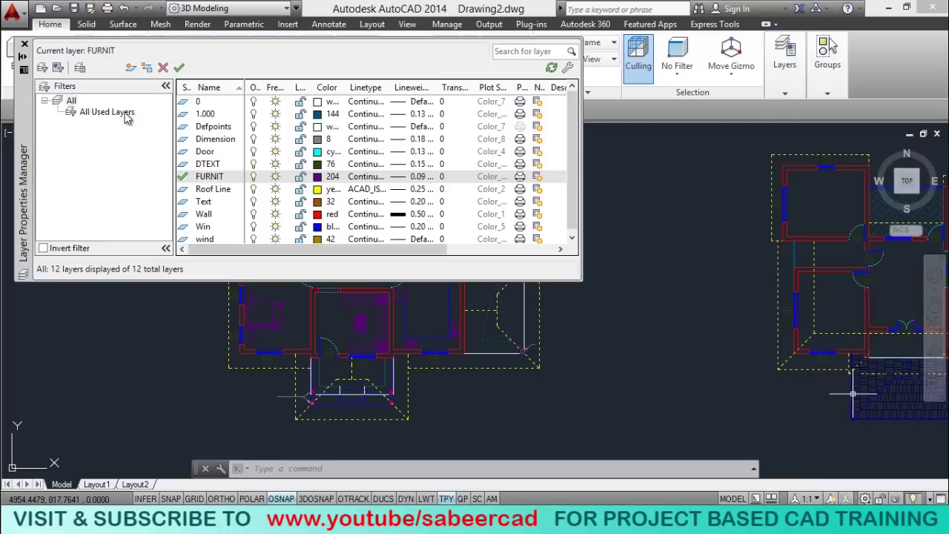
pyautogui.click(130, 69)
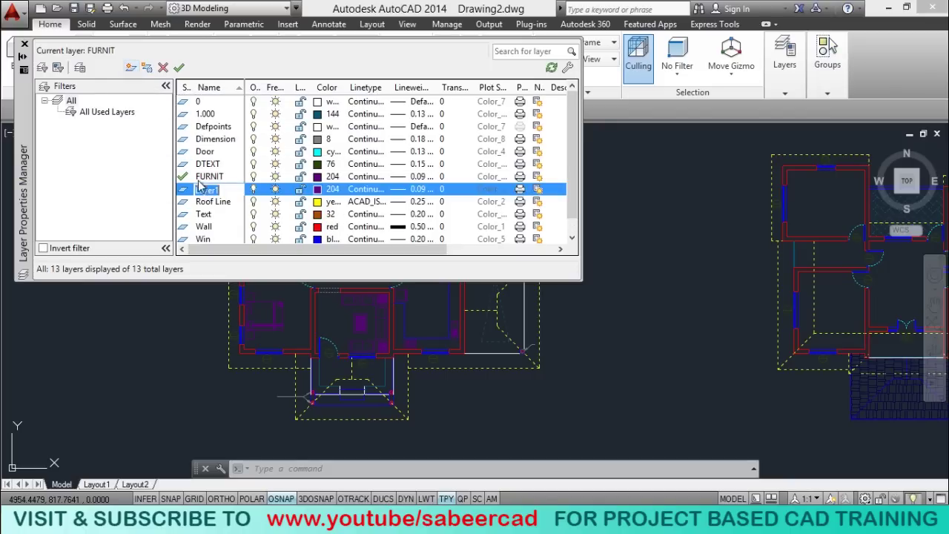
pyautogui.write('P')
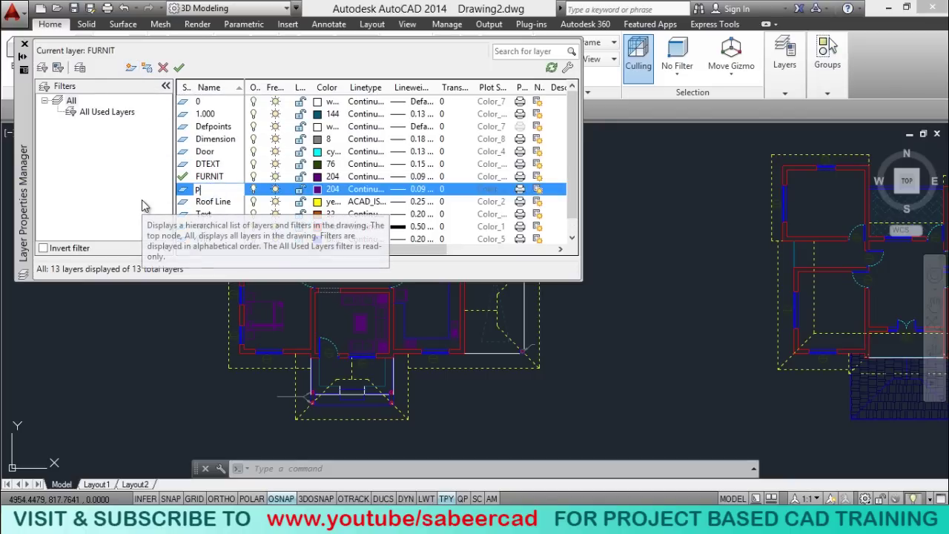
pyautogui.write('LAN')
pyautogui.press('Return')
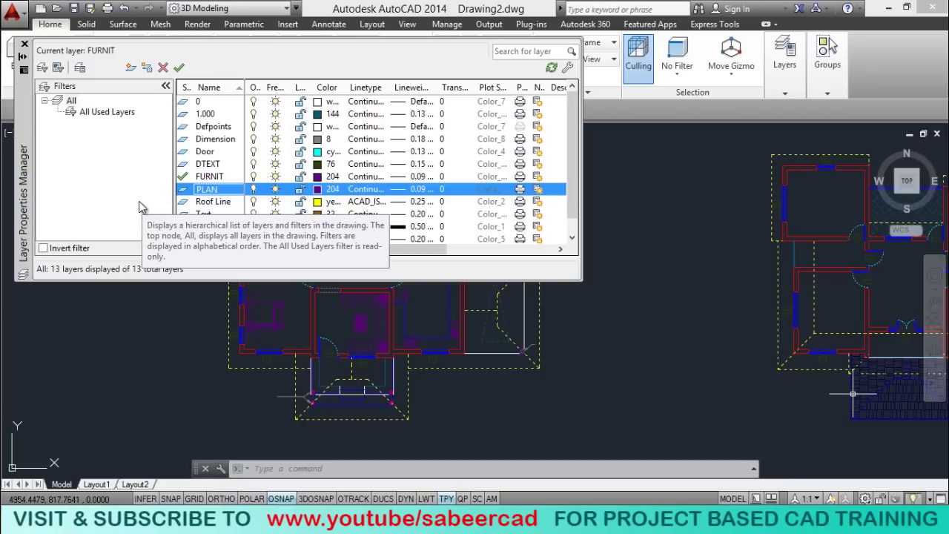
pyautogui.click(24, 45)
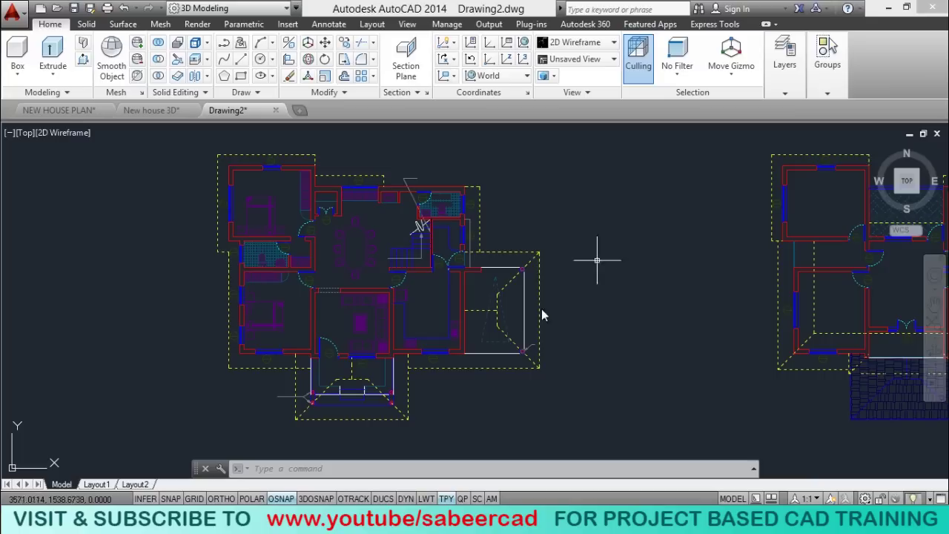
# Select living-room furniture pieces to check how they are grouped, and clear the selection.
pyautogui.scroll(5, 371, 330)
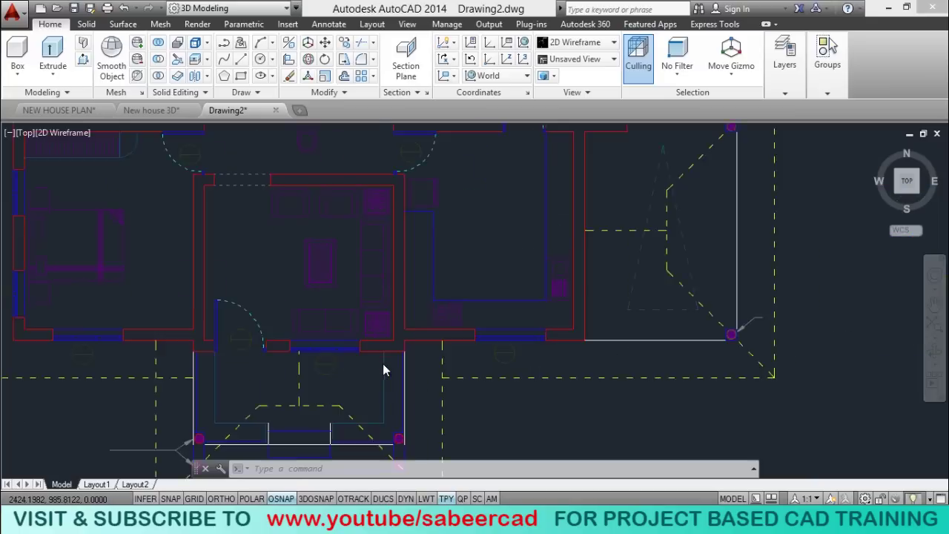
pyautogui.click(368, 296)
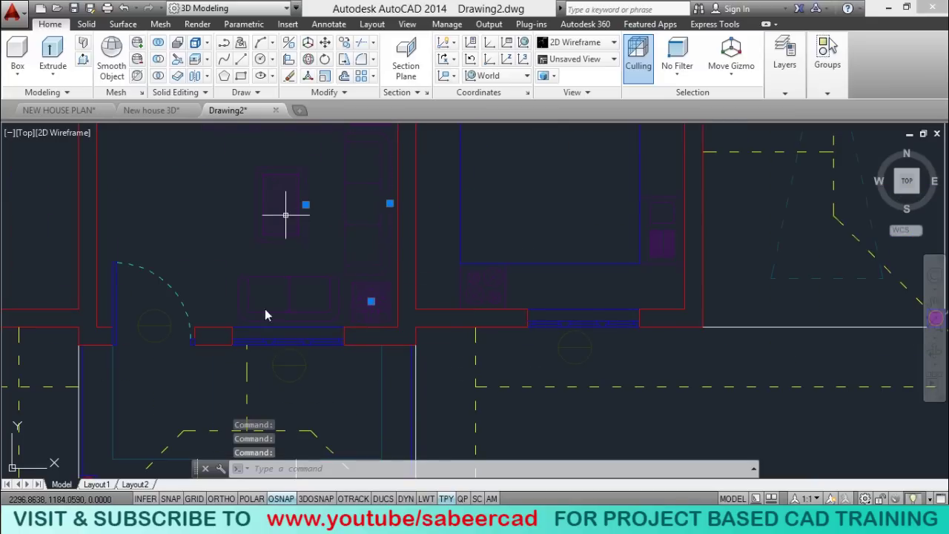
pyautogui.scroll(-2, 271, 341)
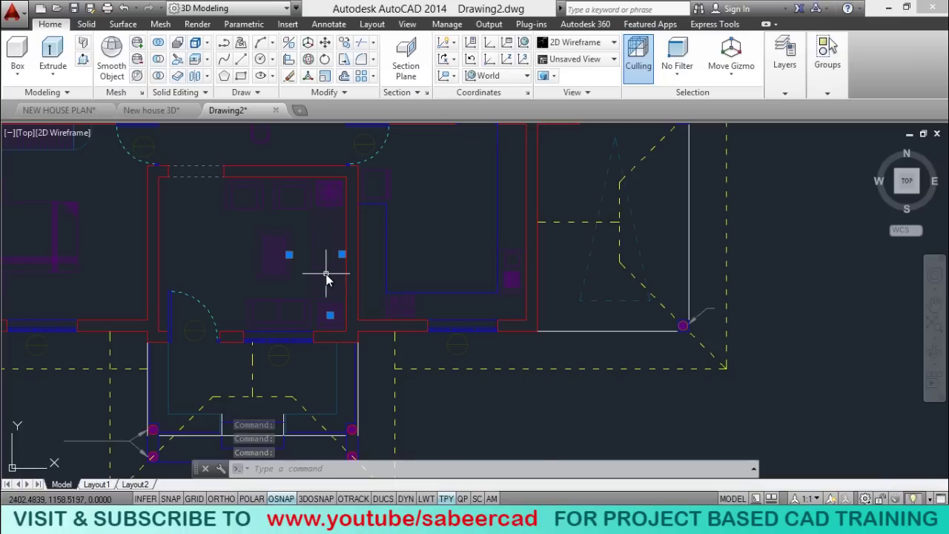
pyautogui.press('Escape')
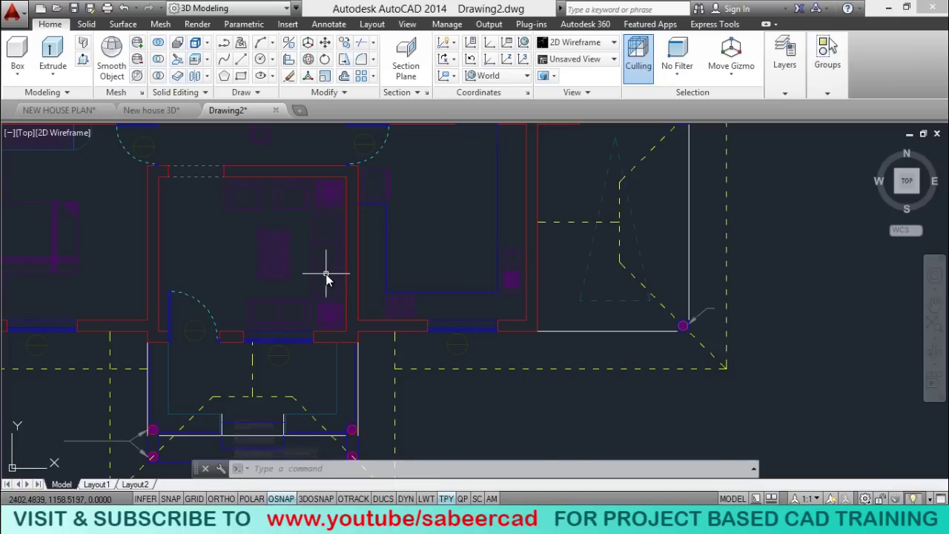
pyautogui.scroll(-5, 367, 323)
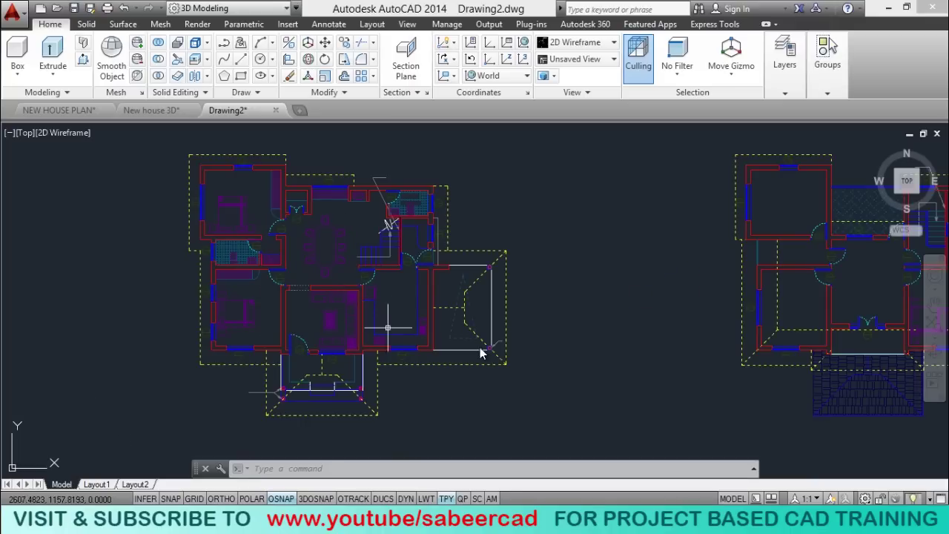
pyautogui.moveTo(481, 352)
pyautogui.mouseDown(button='middle')
pyautogui.moveTo(329, 370)
pyautogui.moveTo(252, 368)
pyautogui.moveTo(293, 368)
pyautogui.mouseUp(button='middle')
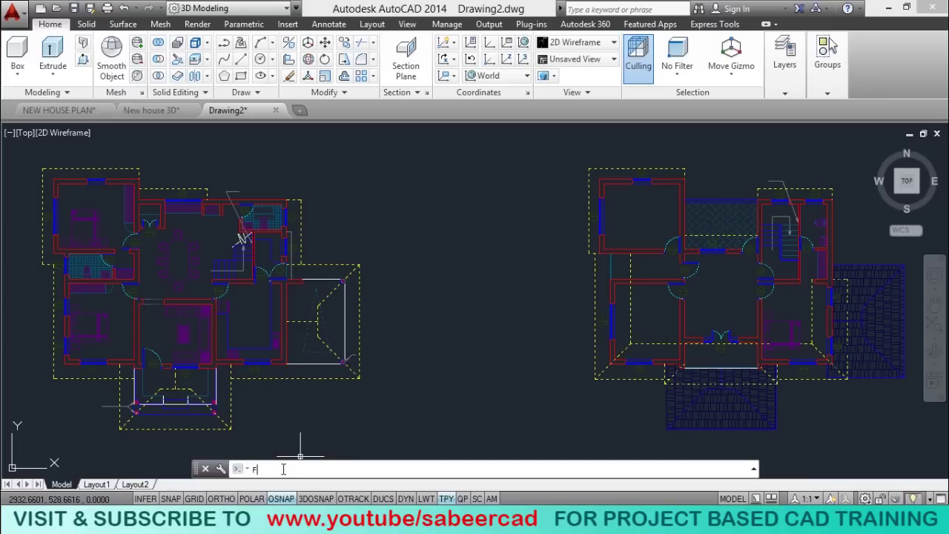
# Reopen the object selection filter, delete the Text entry and add Block to the filter list.
pyautogui.click(283, 469)
pyautogui.write('FILTER')
pyautogui.press('Return')
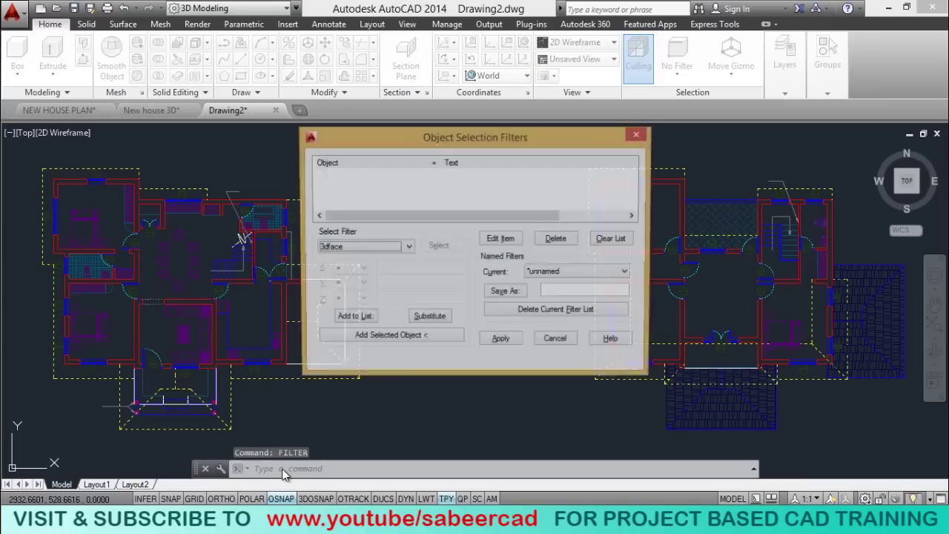
pyautogui.click(336, 164)
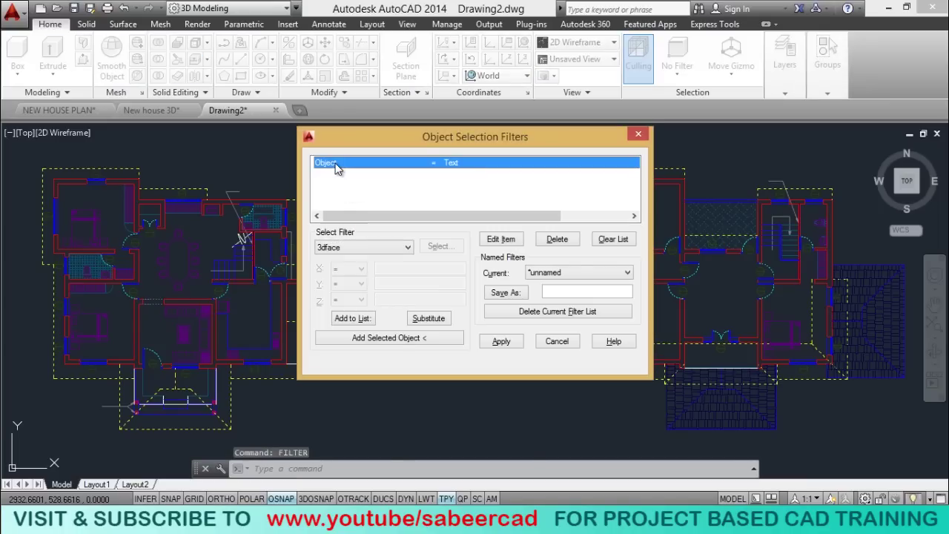
pyautogui.click(557, 239)
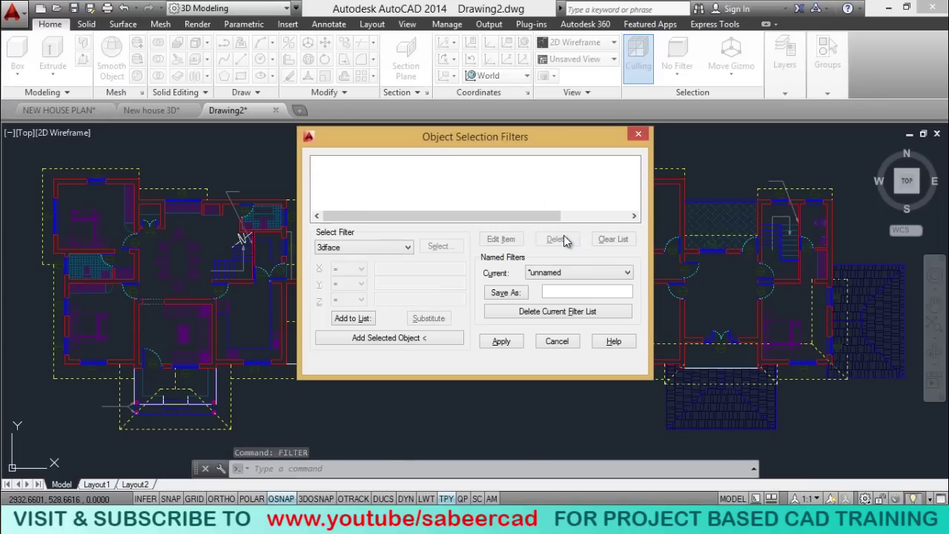
pyautogui.click(401, 248)
pyautogui.scroll(-1, 386, 304)
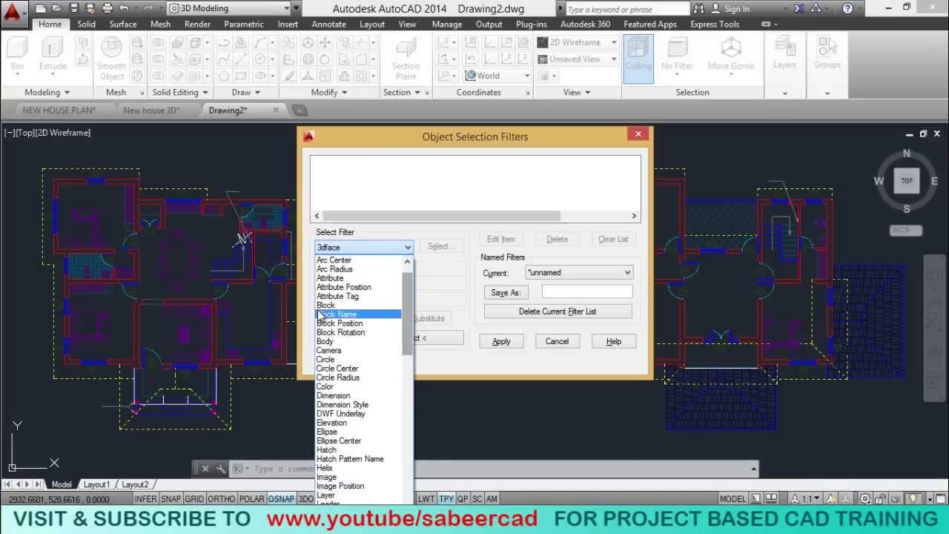
pyautogui.click(342, 306)
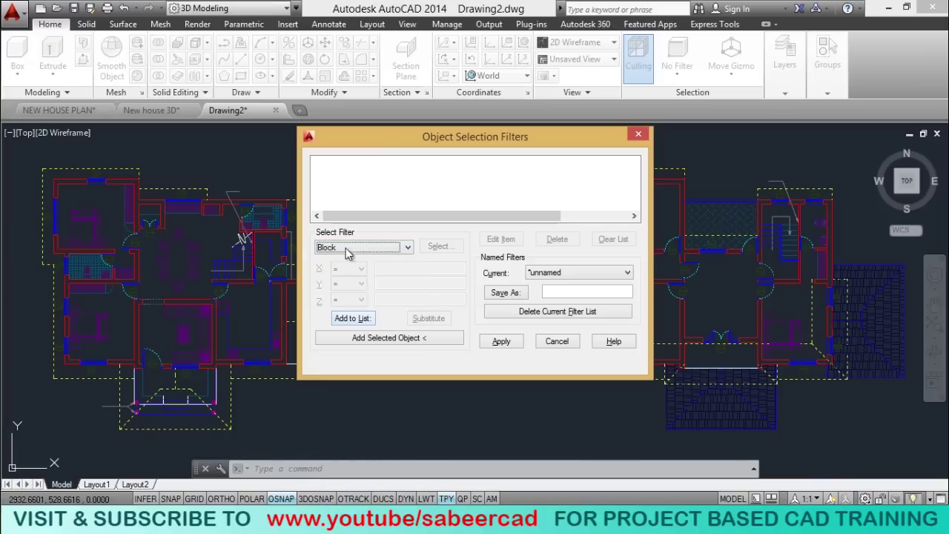
pyautogui.click(352, 318)
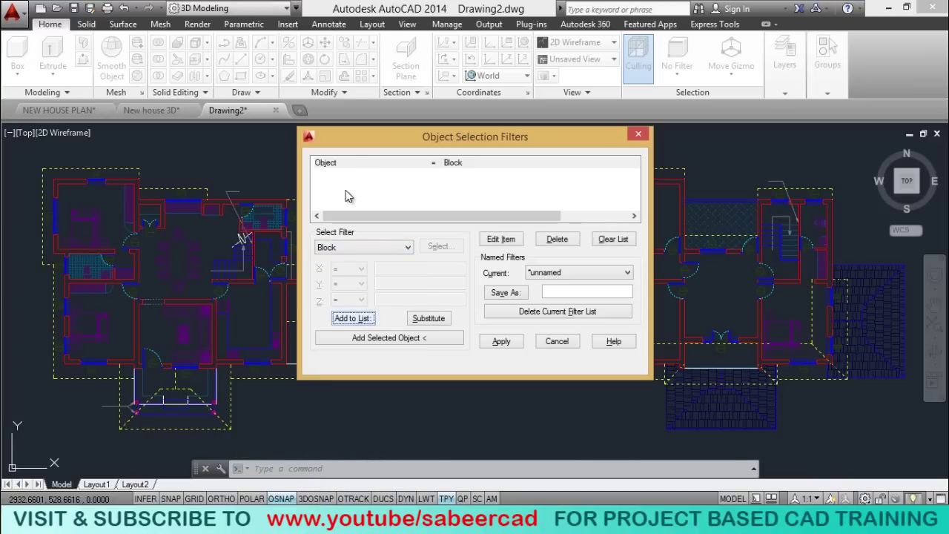
# Apply the Block filter to all objects and explode the selected blocks in both floor plans.
pyautogui.click(500, 341)
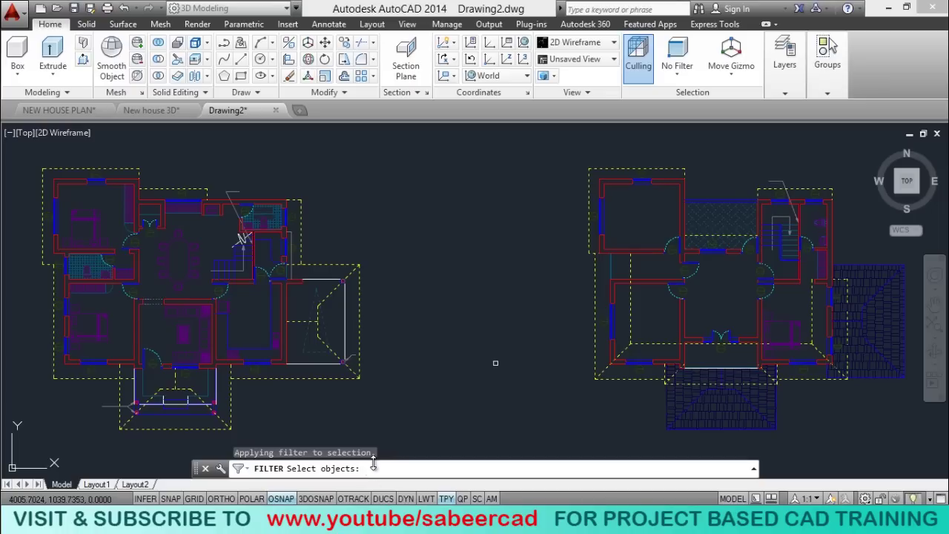
pyautogui.write('ALL')
pyautogui.press('Return')
pyautogui.press('Return')
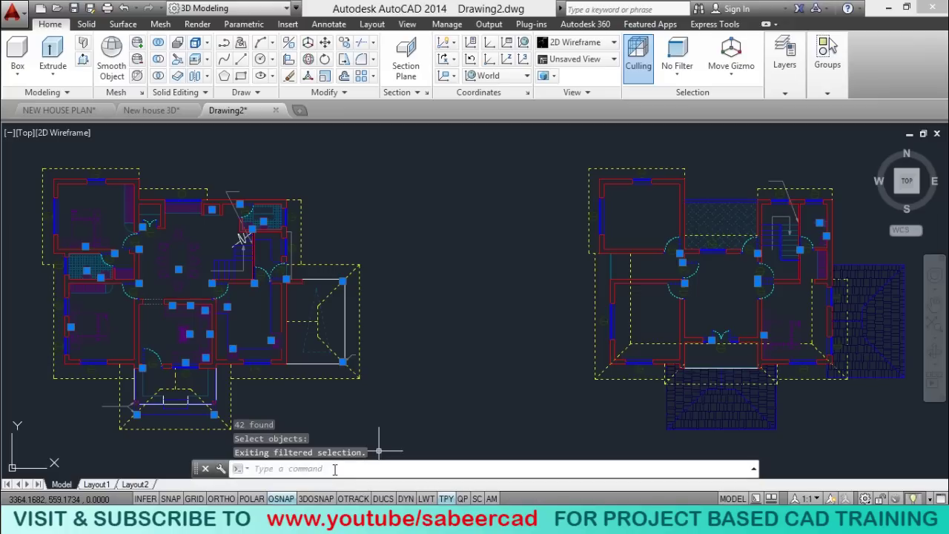
pyautogui.write('x')
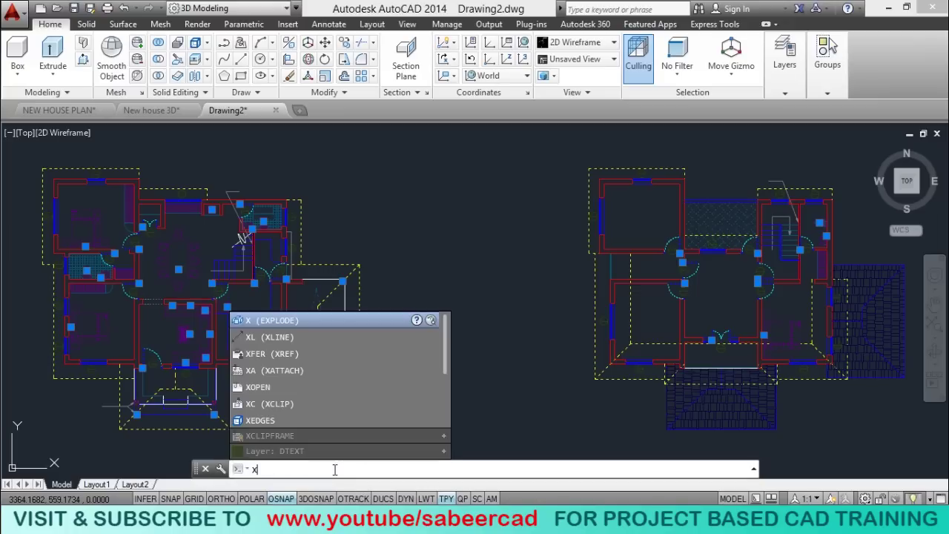
pyautogui.press('Return')
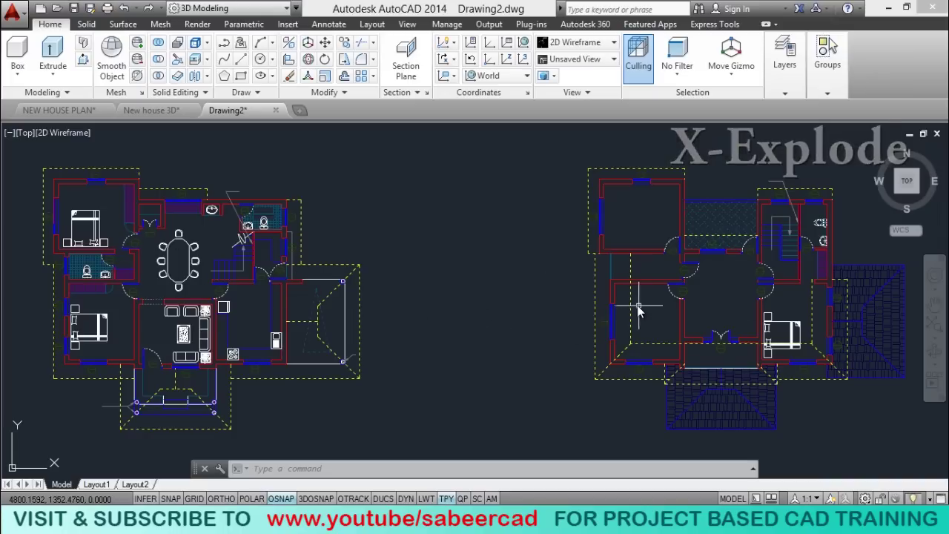
# Select all objects of both floor plans and move them to the PLAN layer.
pyautogui.click(30, 144)
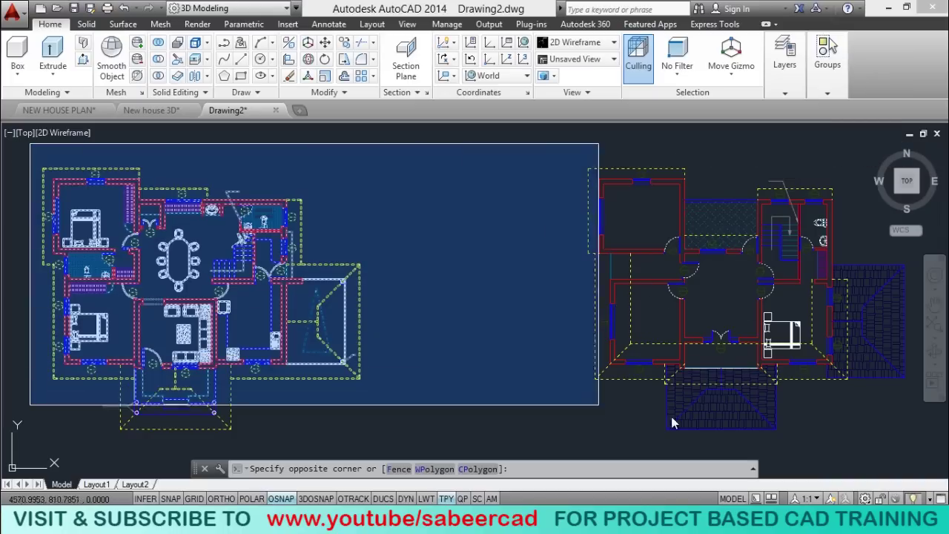
pyautogui.click(910, 451)
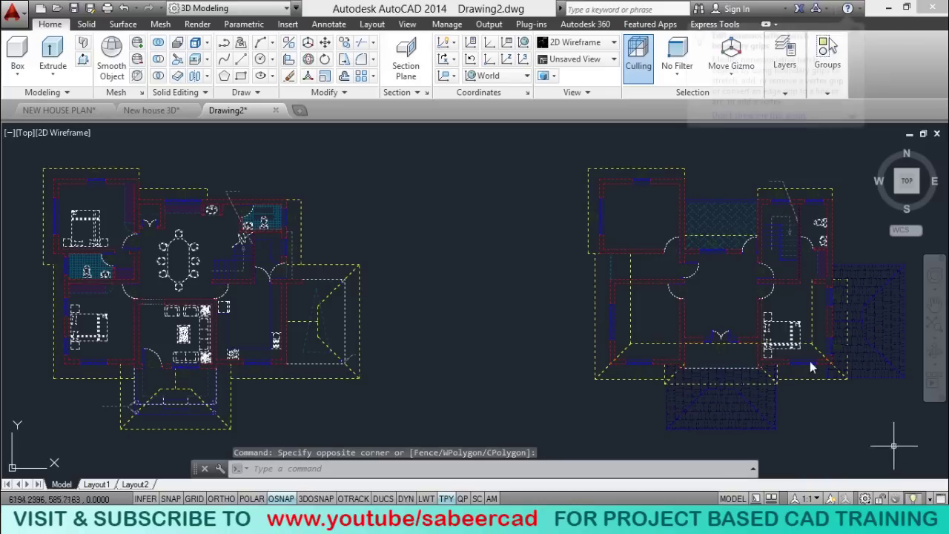
pyautogui.click(857, 34)
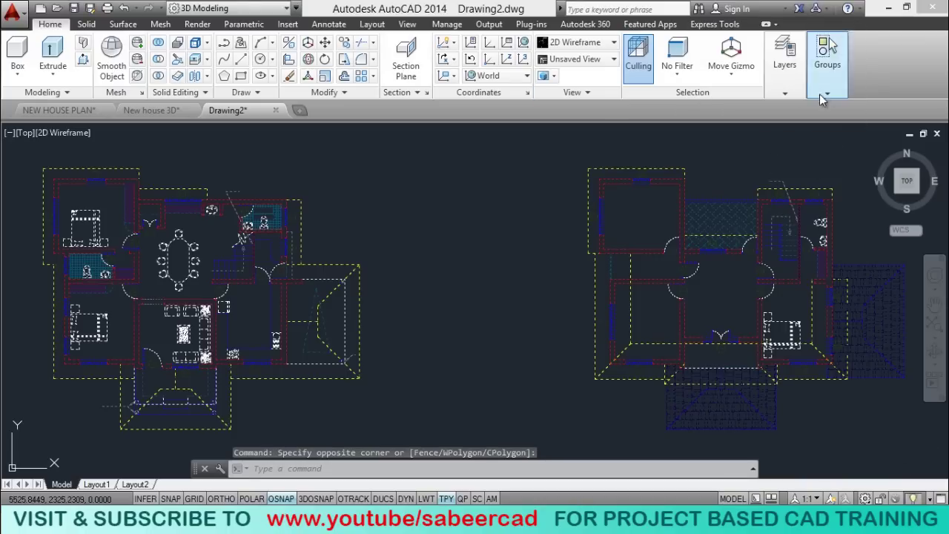
pyautogui.click(785, 63)
pyautogui.click(840, 144)
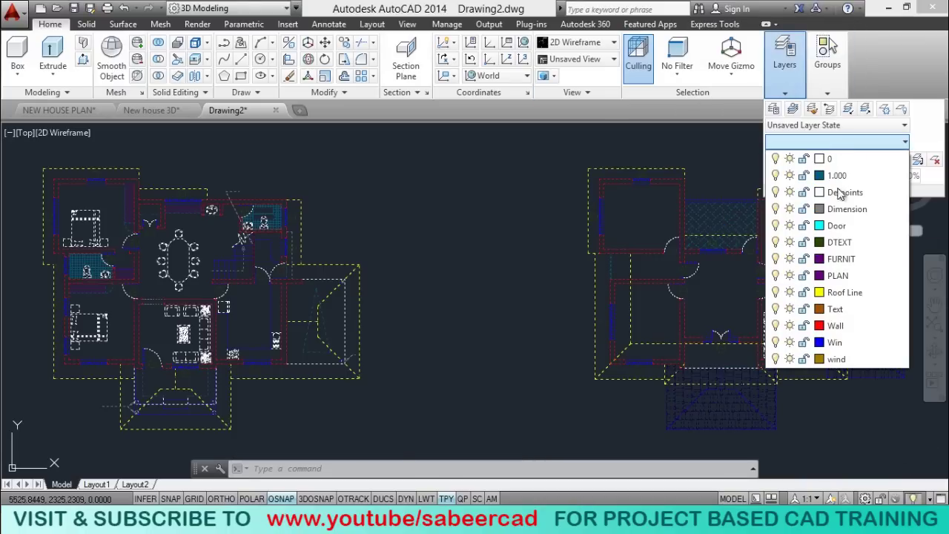
pyautogui.click(839, 276)
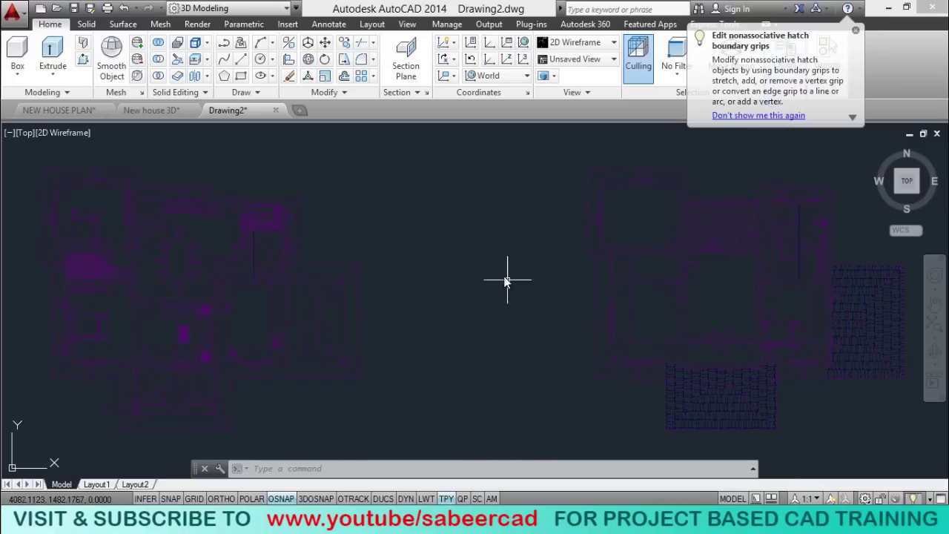
pyautogui.click(498, 314)
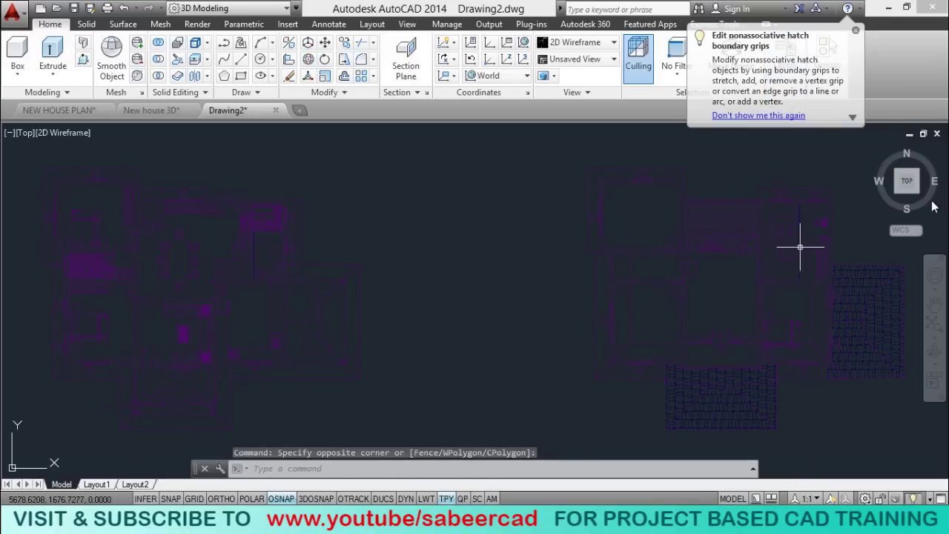
pyautogui.click(857, 32)
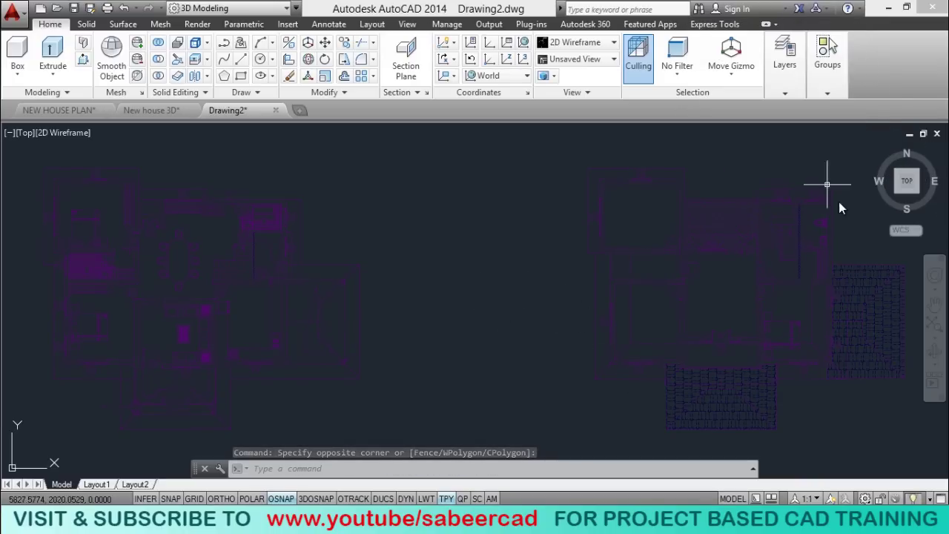
# Set the PLAN layer's color to white, index 255, and clear the object selection.
pyautogui.click(784, 55)
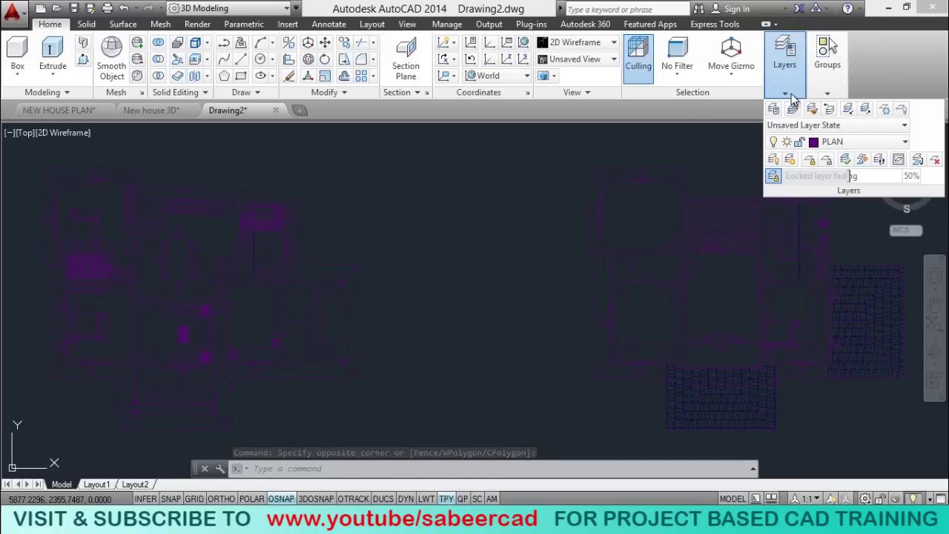
pyautogui.click(838, 141)
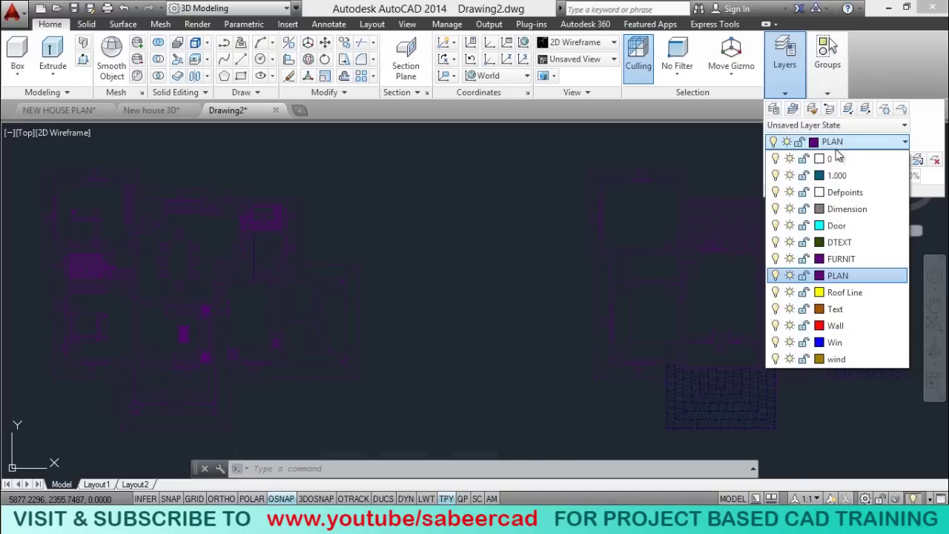
pyautogui.click(821, 276)
pyautogui.click(429, 310)
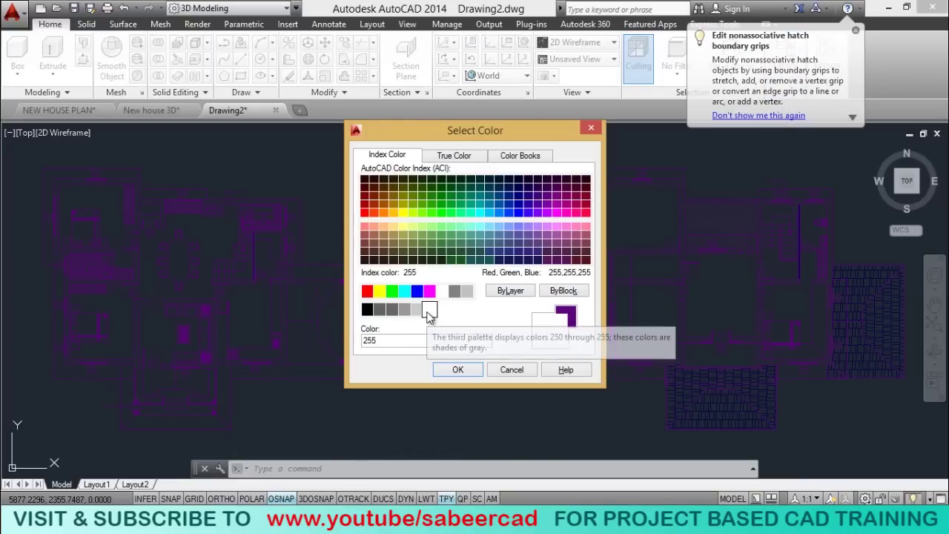
pyautogui.click(458, 369)
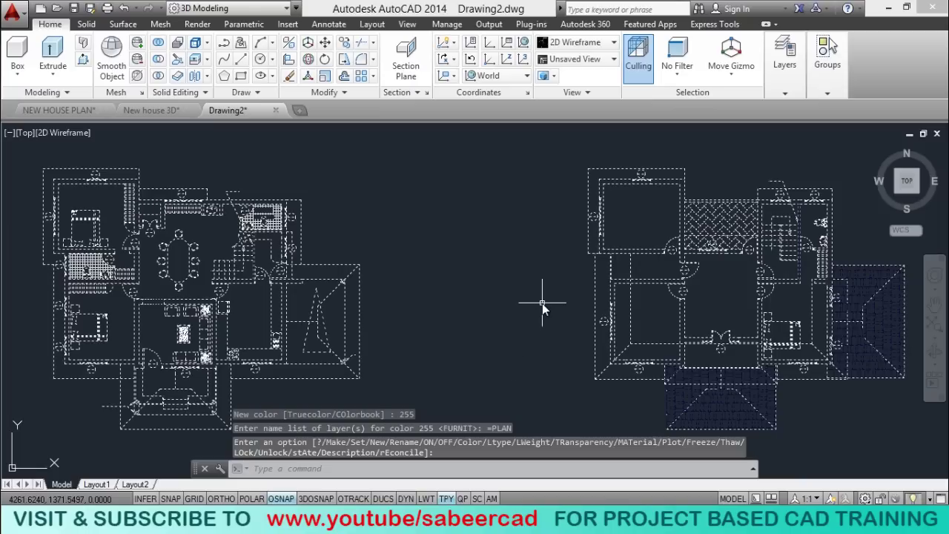
pyautogui.press('Escape')
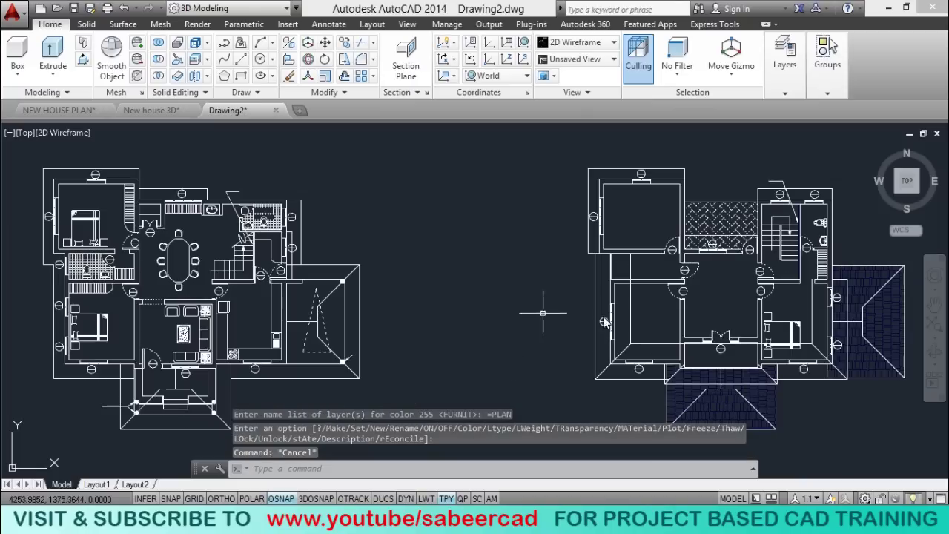
# Set the FILL mode to OFF and regenerate the drawing to hide the roof hatches.
pyautogui.scroll(3, 750, 404)
pyautogui.moveTo(750, 405); pyautogui.dragTo(486, 369, button='middle')
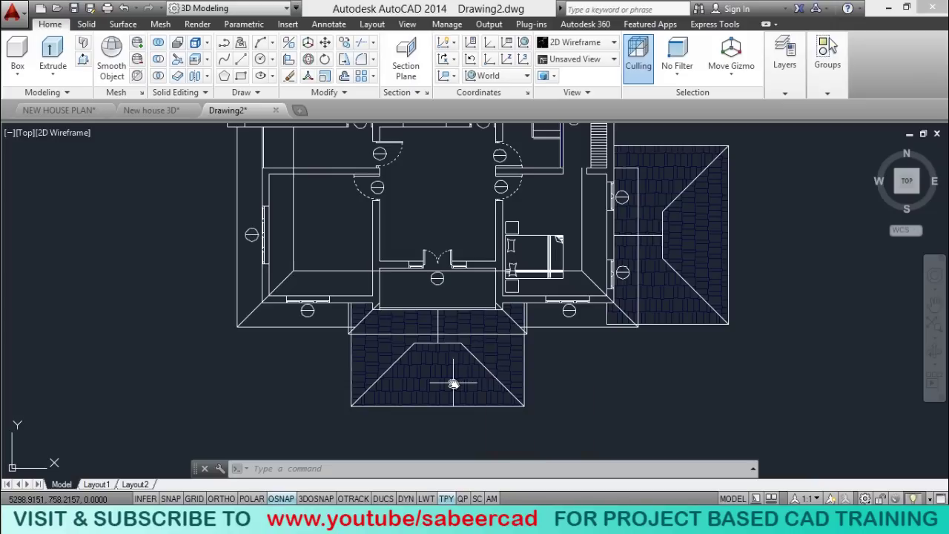
pyautogui.write('FILL')
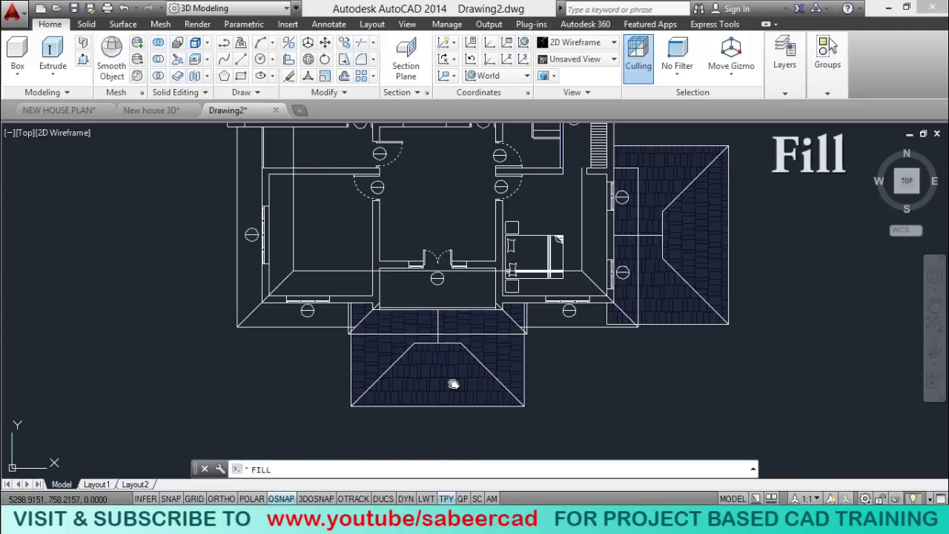
pyautogui.press('Return')
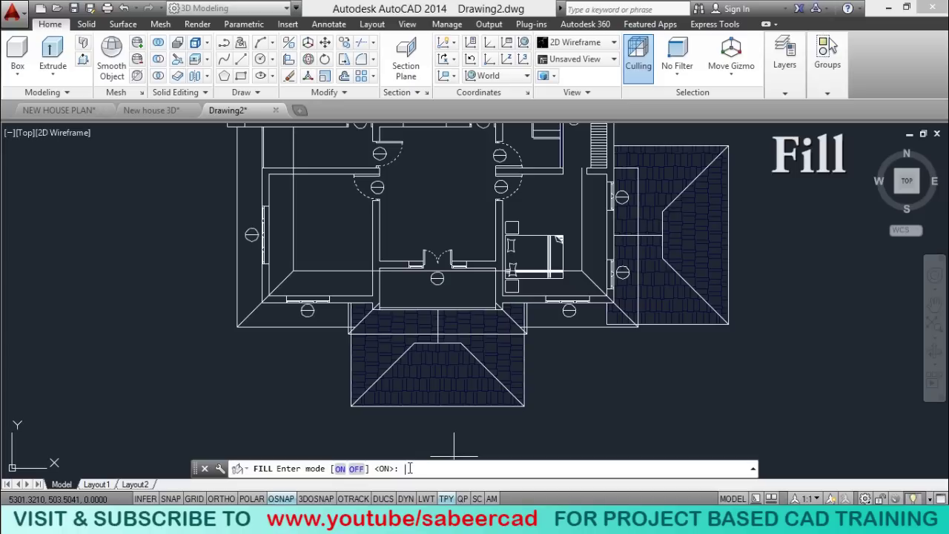
pyautogui.press('Return')
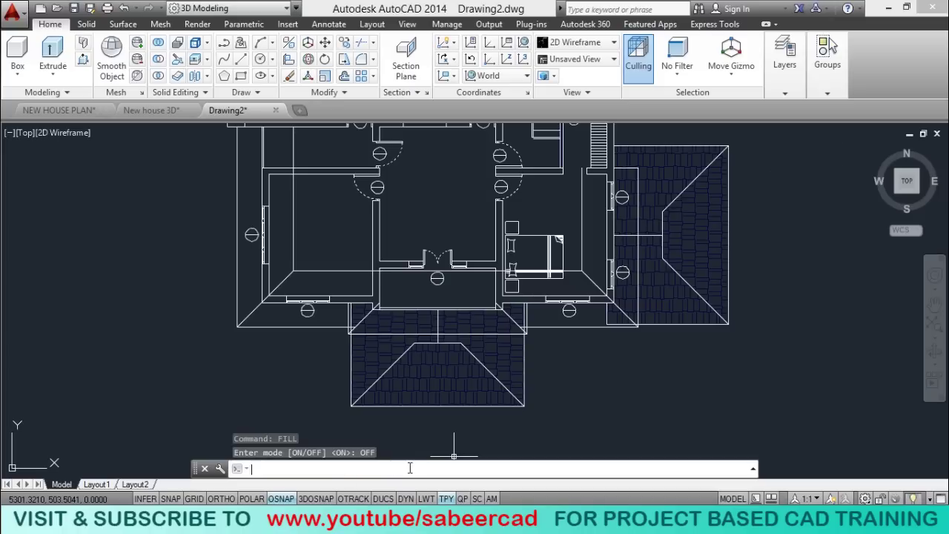
pyautogui.write('RE')
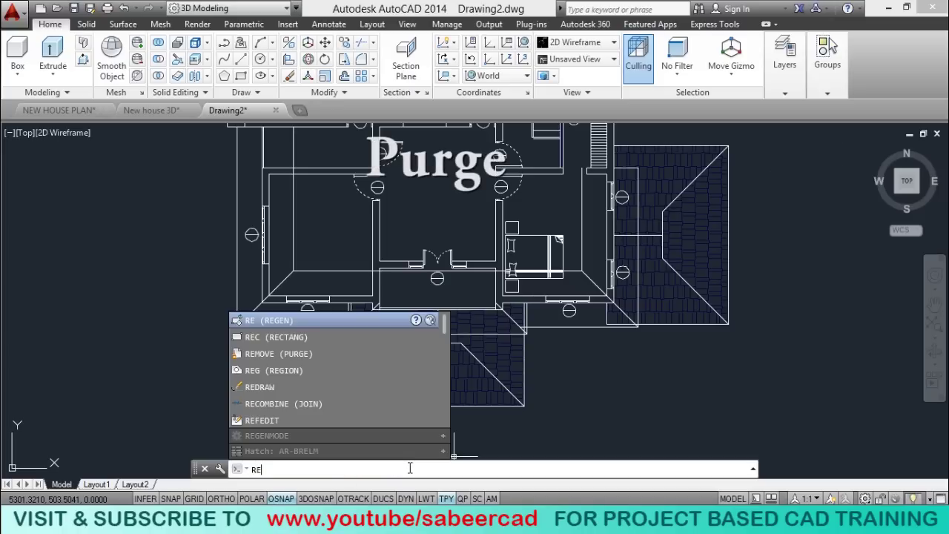
pyautogui.press('Return')
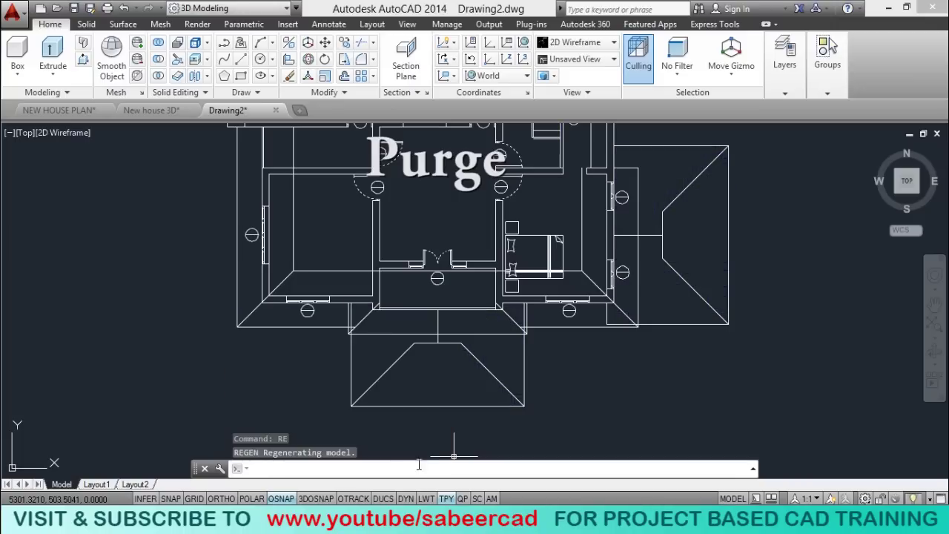
pyautogui.scroll(2, 409, 382)
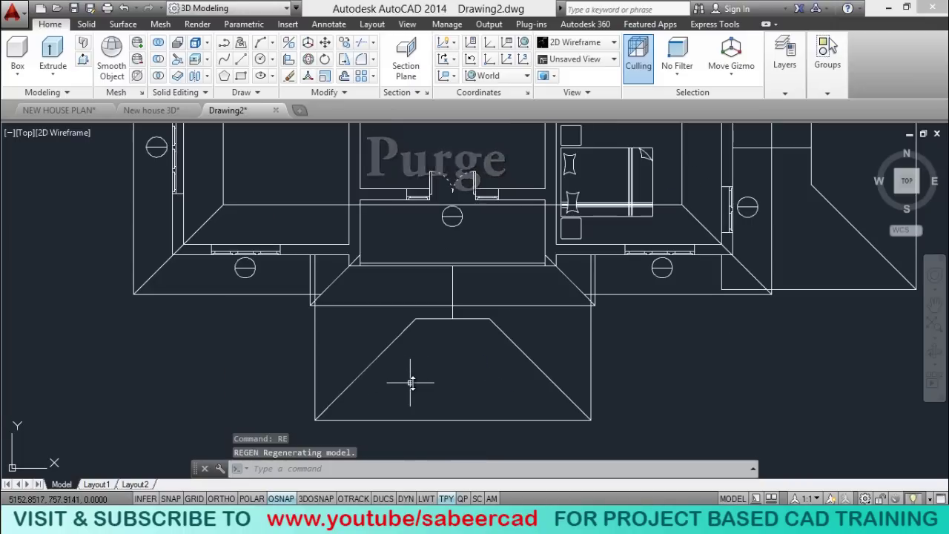
# Make PLAN the current layer.
pyautogui.scroll(-3, 408, 383)
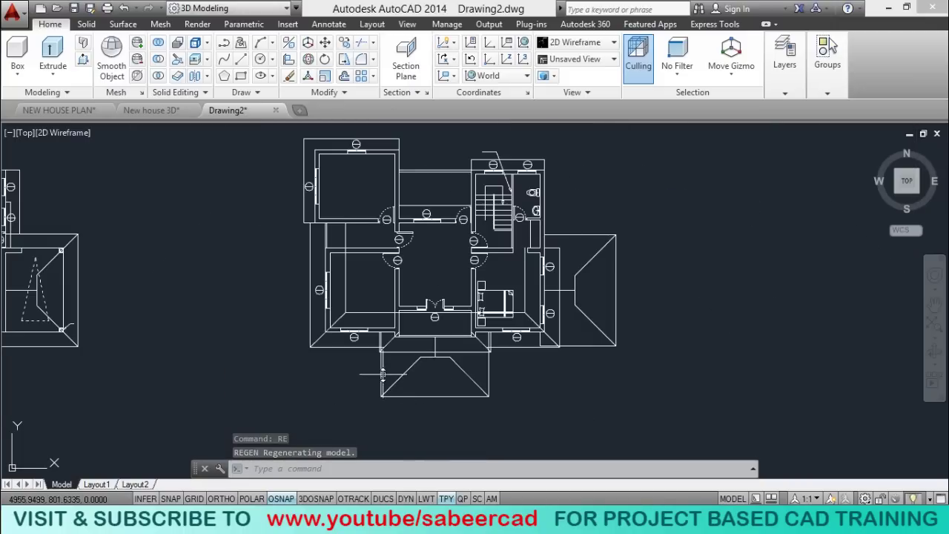
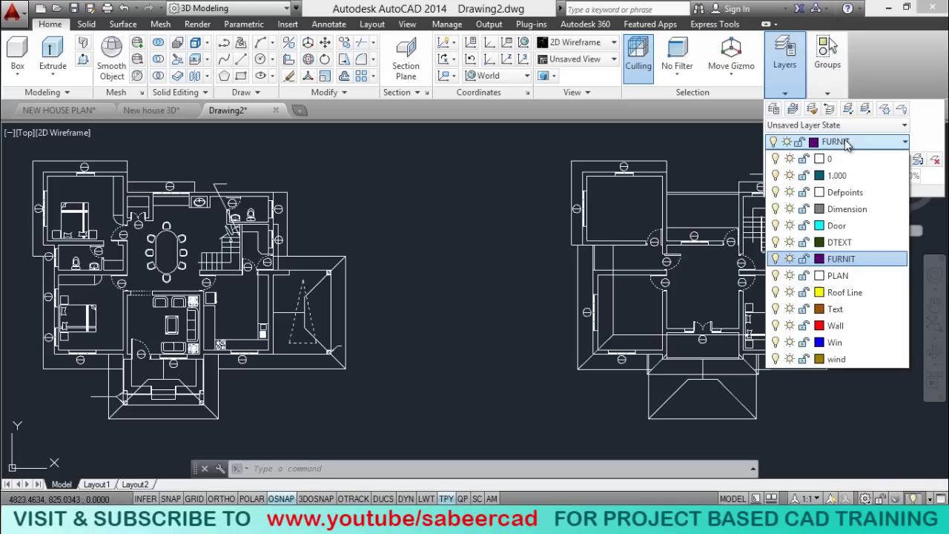
pyautogui.click(845, 276)
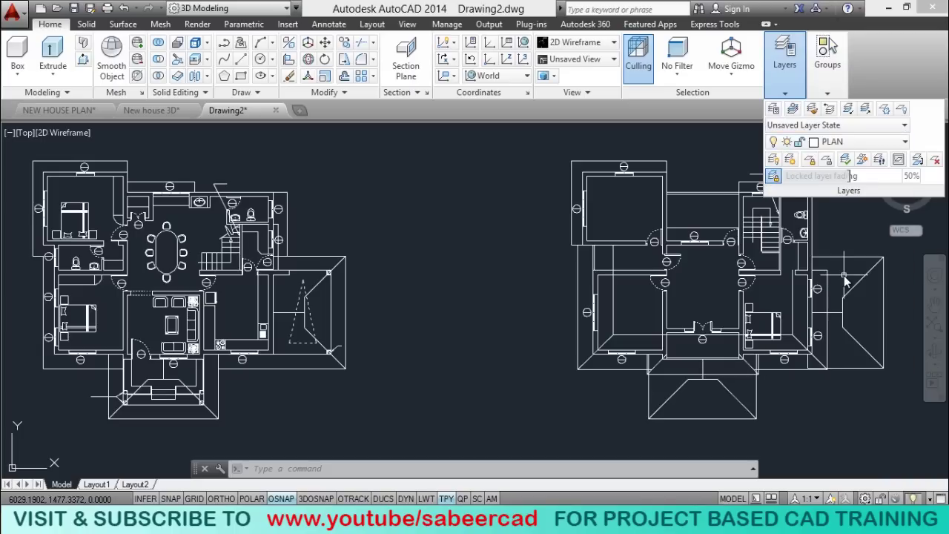
pyautogui.click(471, 213)
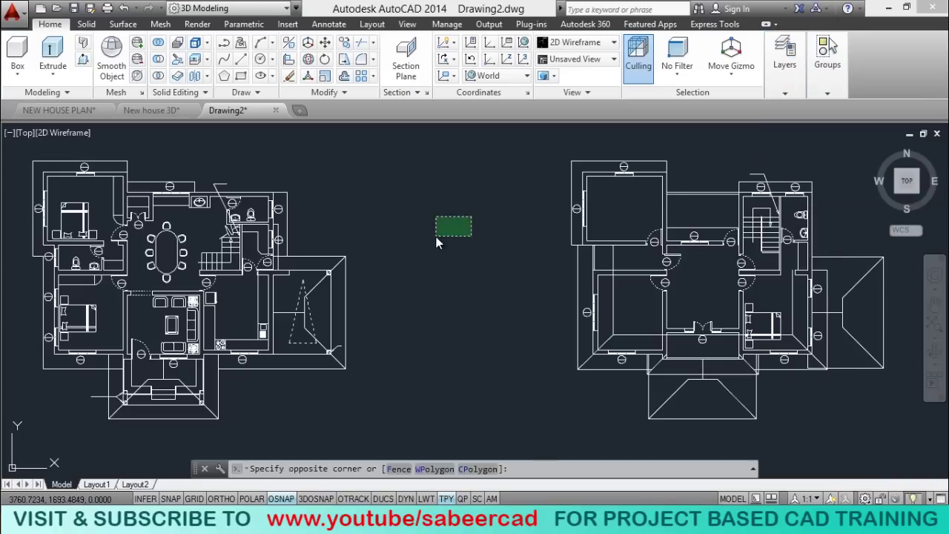
pyautogui.click(428, 240)
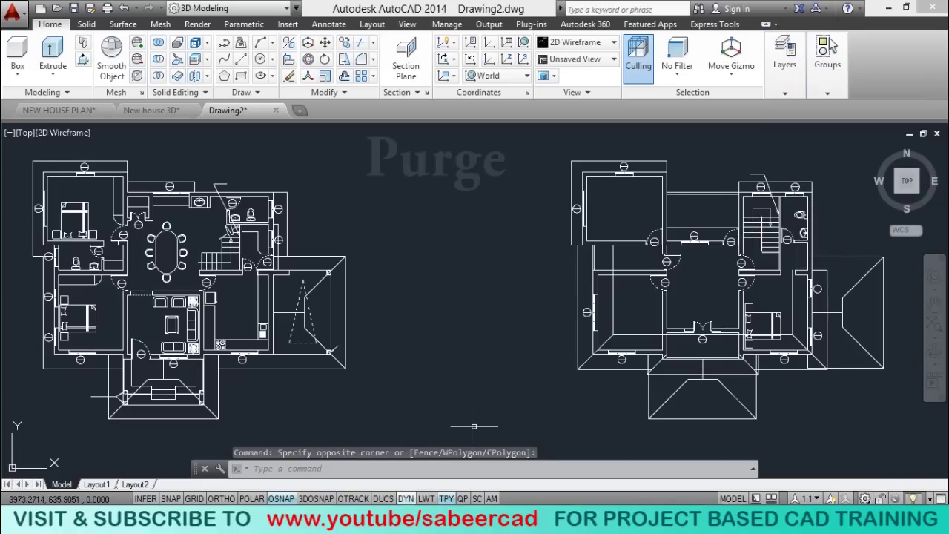
# Run PURGE on the drawing and purge all unused items at once.
pyautogui.write('P')
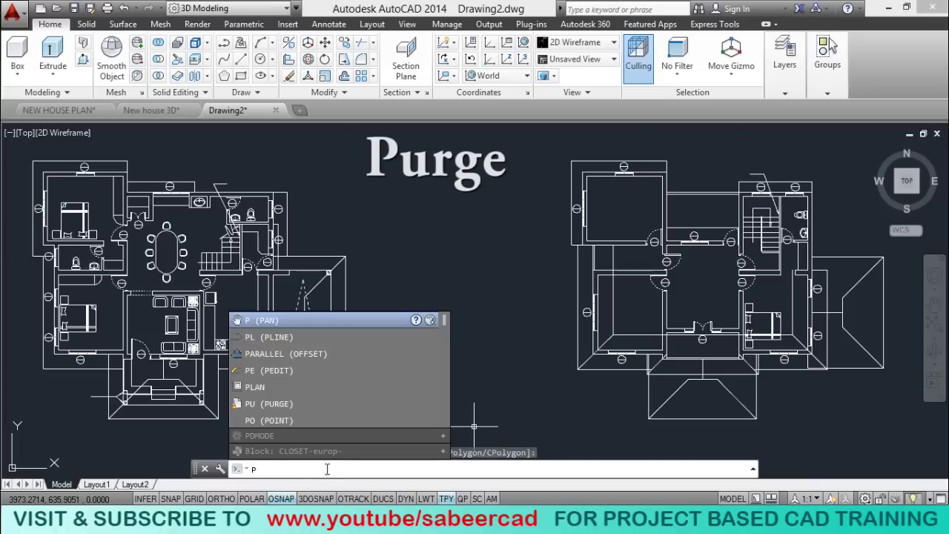
pyautogui.write('URGE')
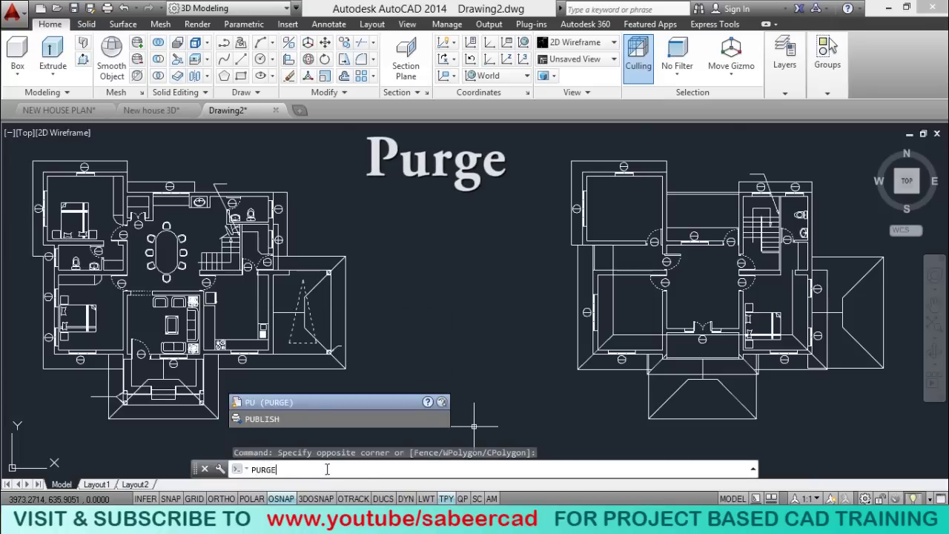
pyautogui.press('Return')
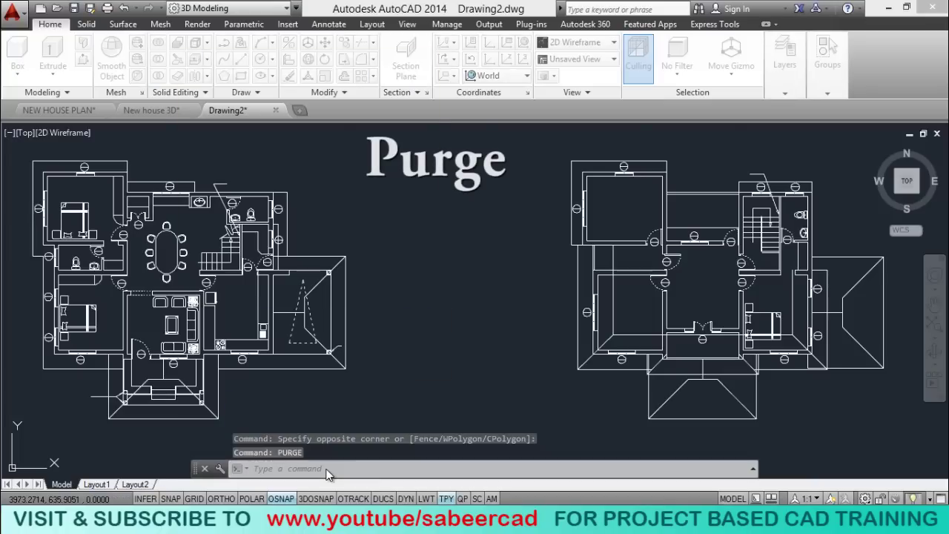
pyautogui.moveTo(357, 61); pyautogui.dragTo(796, 20)
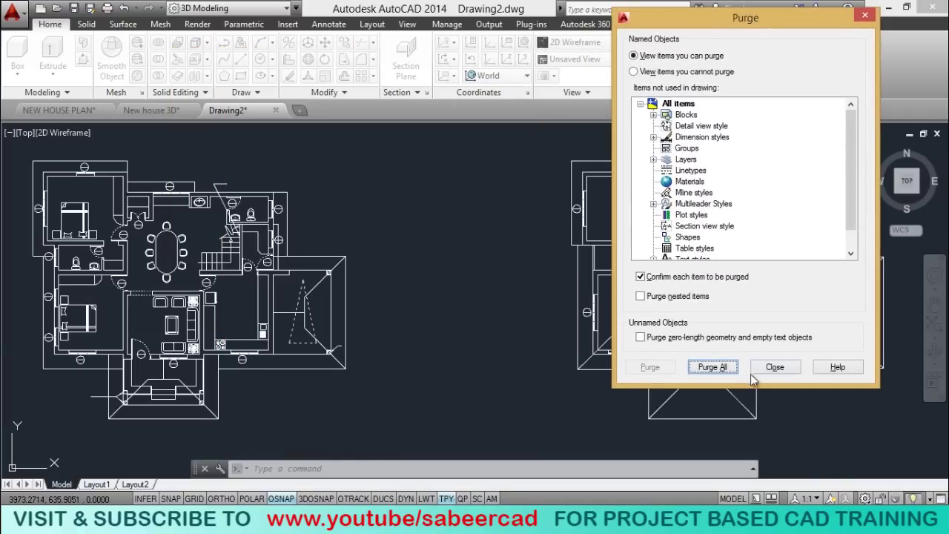
pyautogui.click(714, 367)
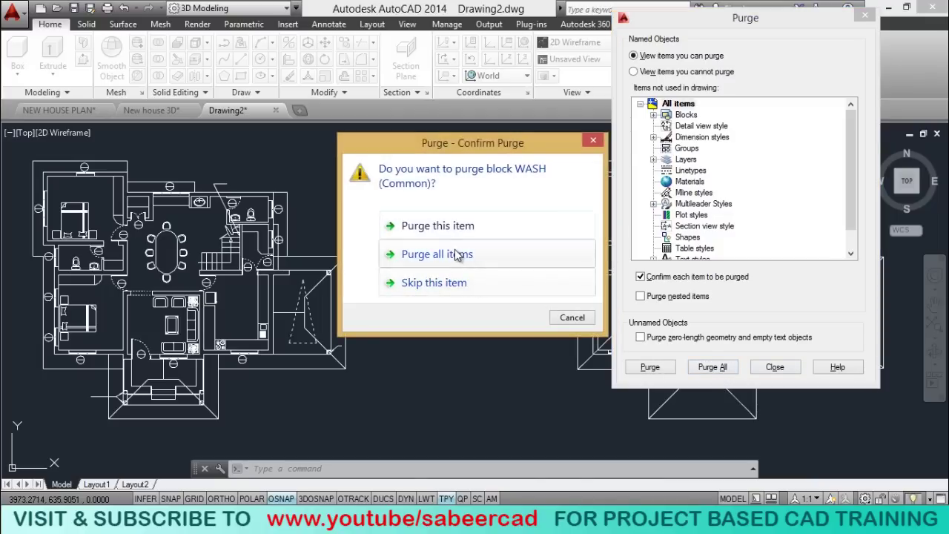
pyautogui.click(454, 254)
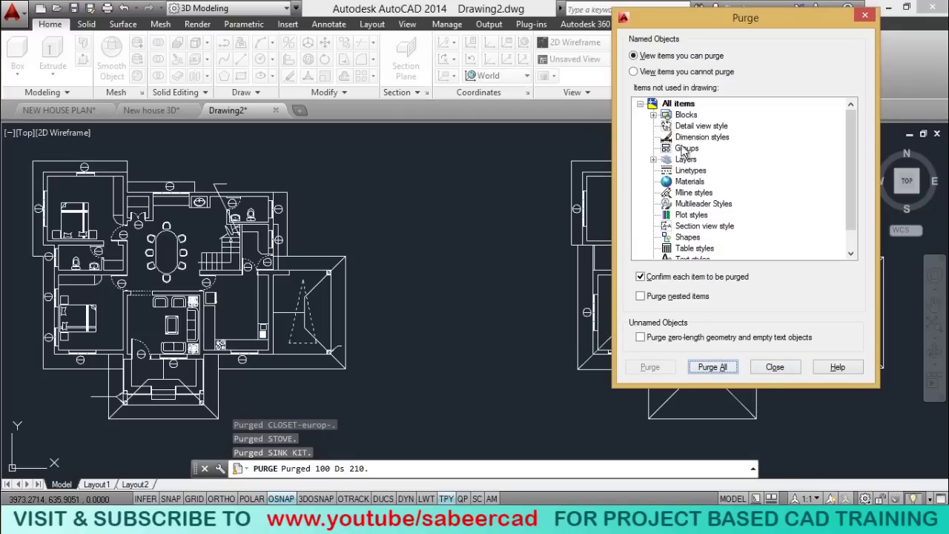
# Inspect the unused layers still listed for purging, purge all items once more and finish the command.
pyautogui.click(653, 160)
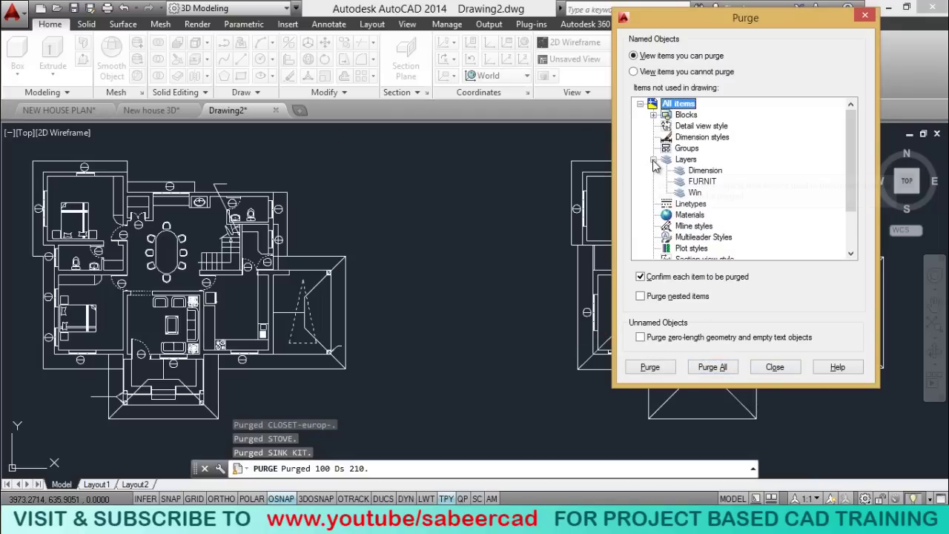
pyautogui.click(653, 160)
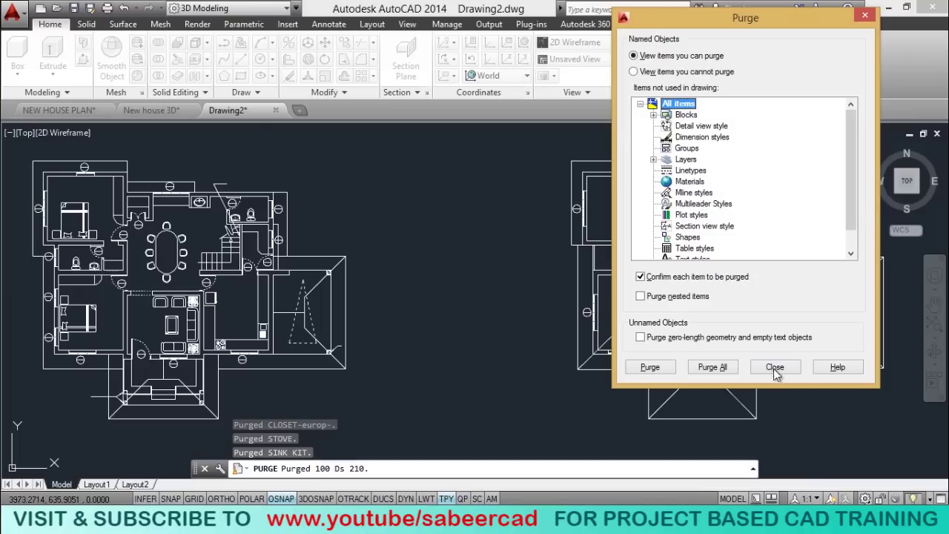
pyautogui.click(724, 368)
pyautogui.click(452, 249)
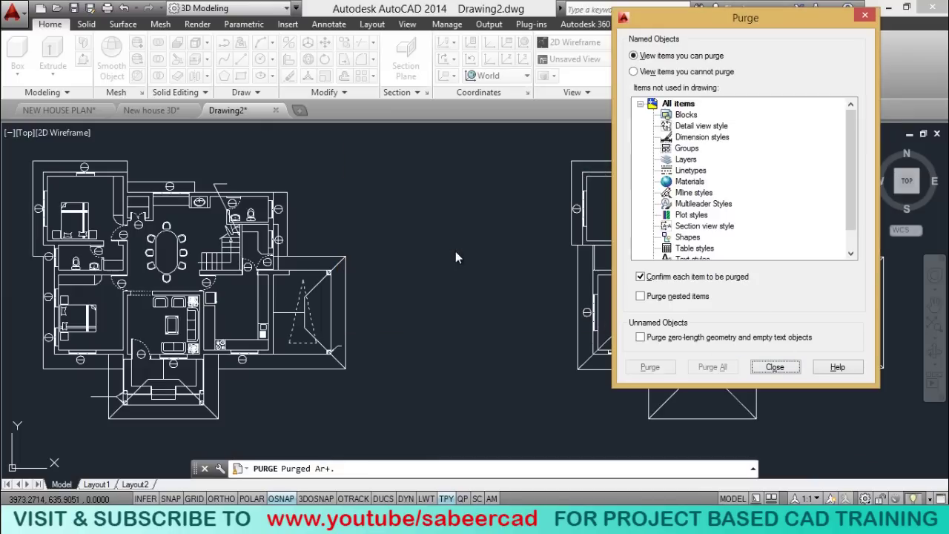
pyautogui.click(776, 367)
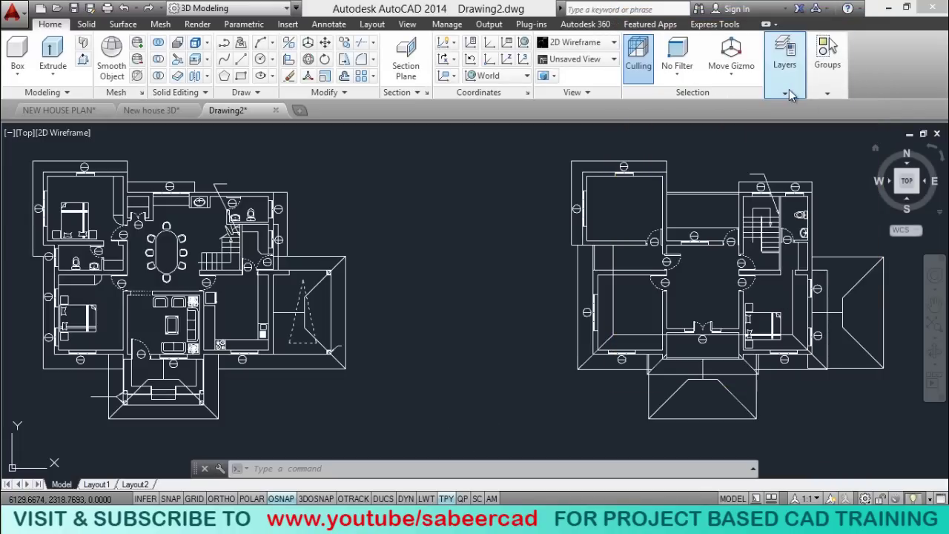
# Check which layers are left in the purged drawing, keeping PLAN as the current layer.
pyautogui.click(788, 93)
pyautogui.click(834, 142)
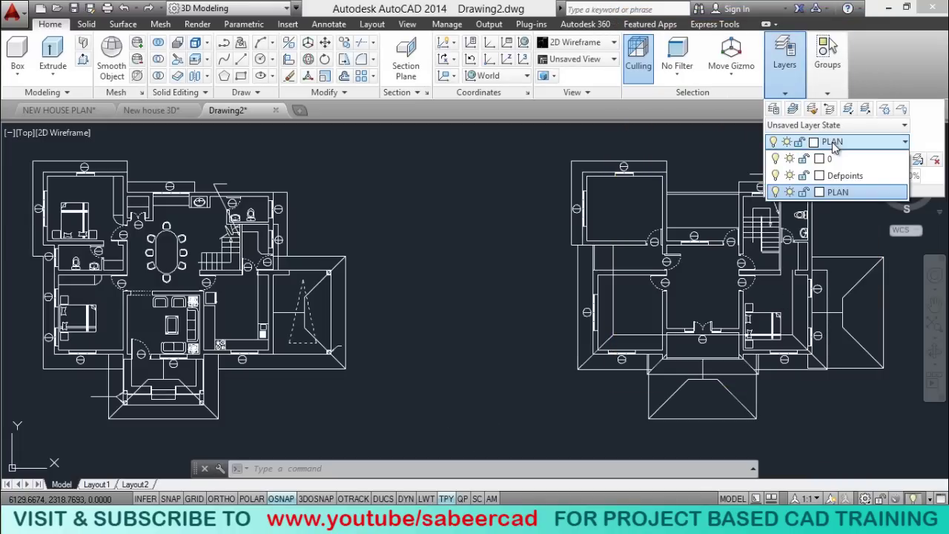
pyautogui.click(829, 193)
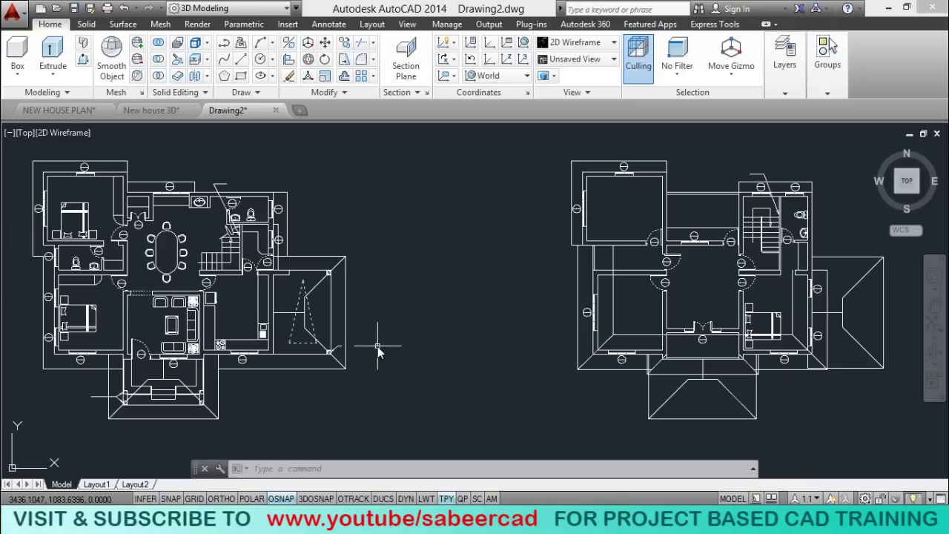
# Lock the PLAN layer.
pyautogui.click(788, 94)
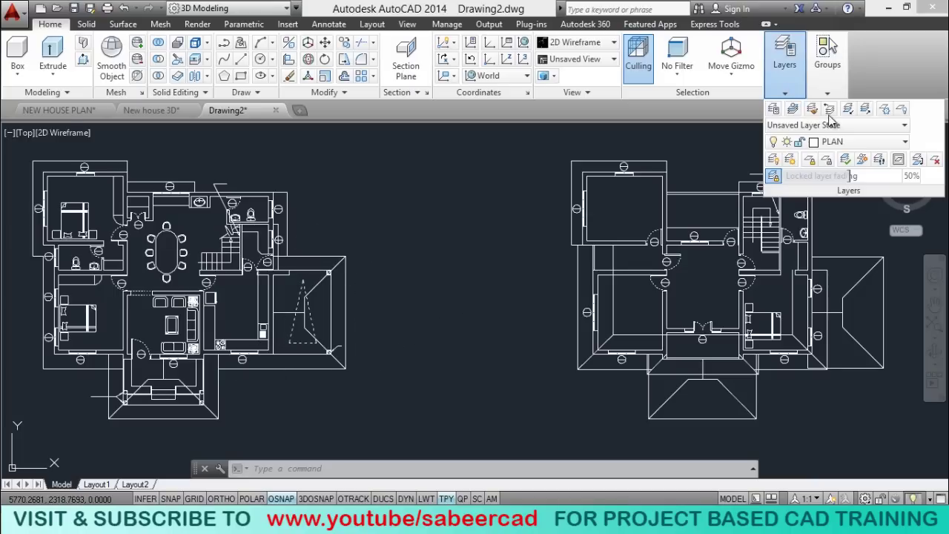
pyautogui.click(828, 93)
pyautogui.click(788, 92)
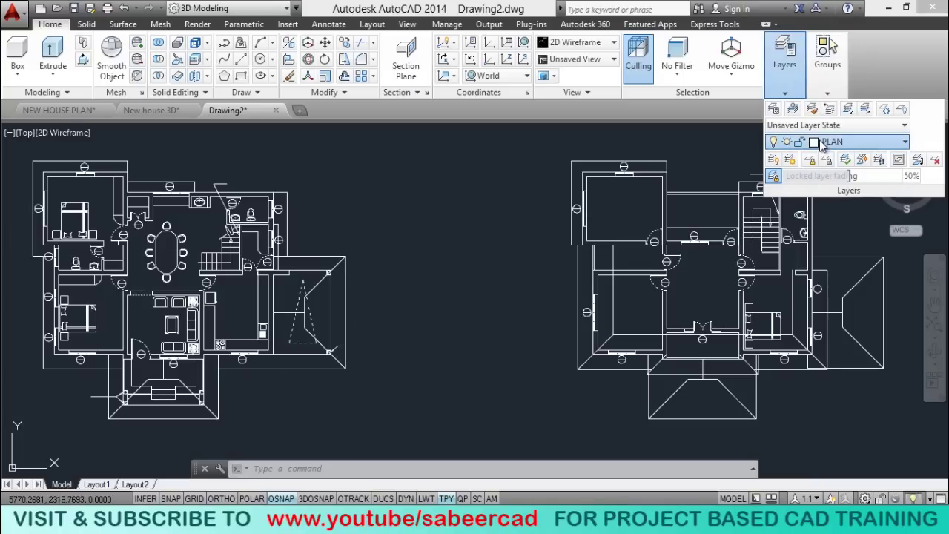
pyautogui.click(820, 142)
pyautogui.click(804, 192)
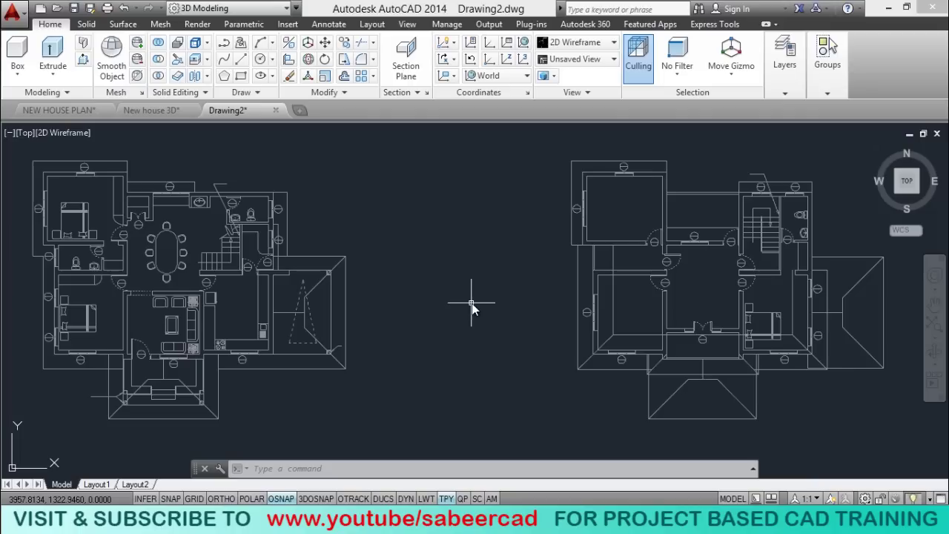
# Switch the model to the SW Isometric view and frame the furnished floor plan with the dining table.
pyautogui.click(896, 193)
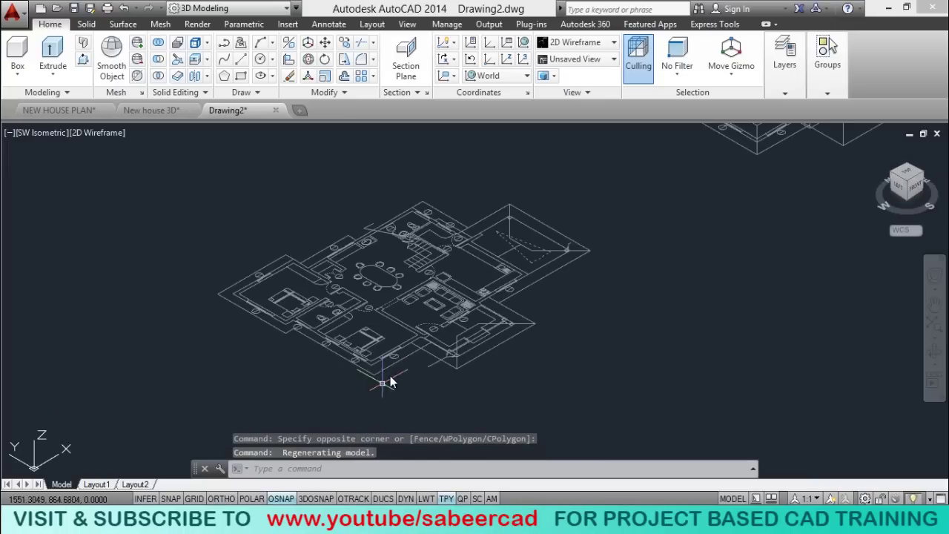
pyautogui.scroll(1, 427, 334)
pyautogui.scroll(1, 434, 375)
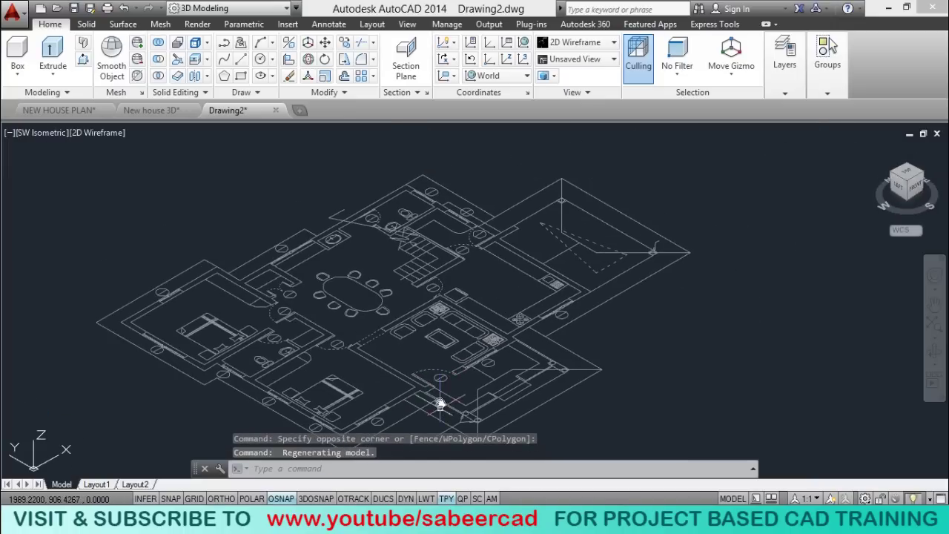
pyautogui.moveTo(443, 389); pyautogui.dragTo(448, 373, button='middle')
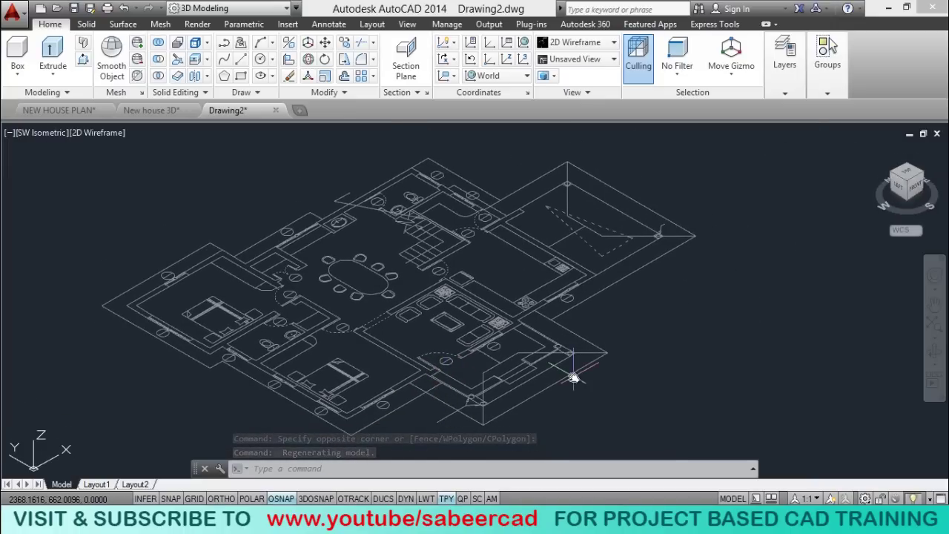